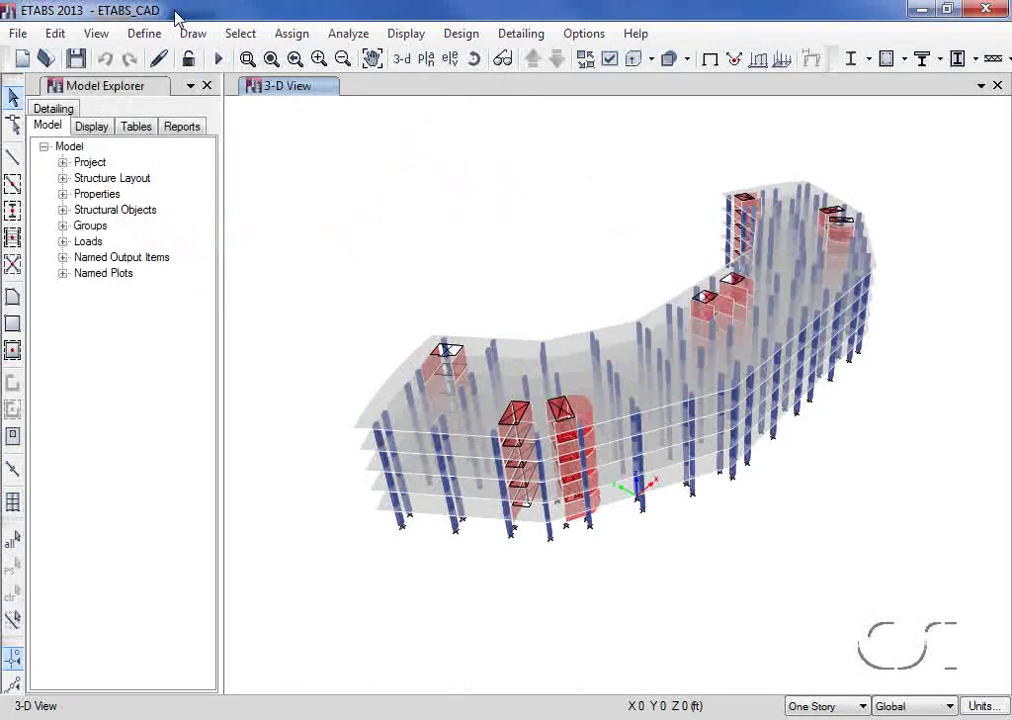
Import the DXF floor plan at Story5 with A-FLOR-OTLN as the floor layer and Shaft Openings as the openings layer.
left_click(19, 34)
mouse_move(122, 203)
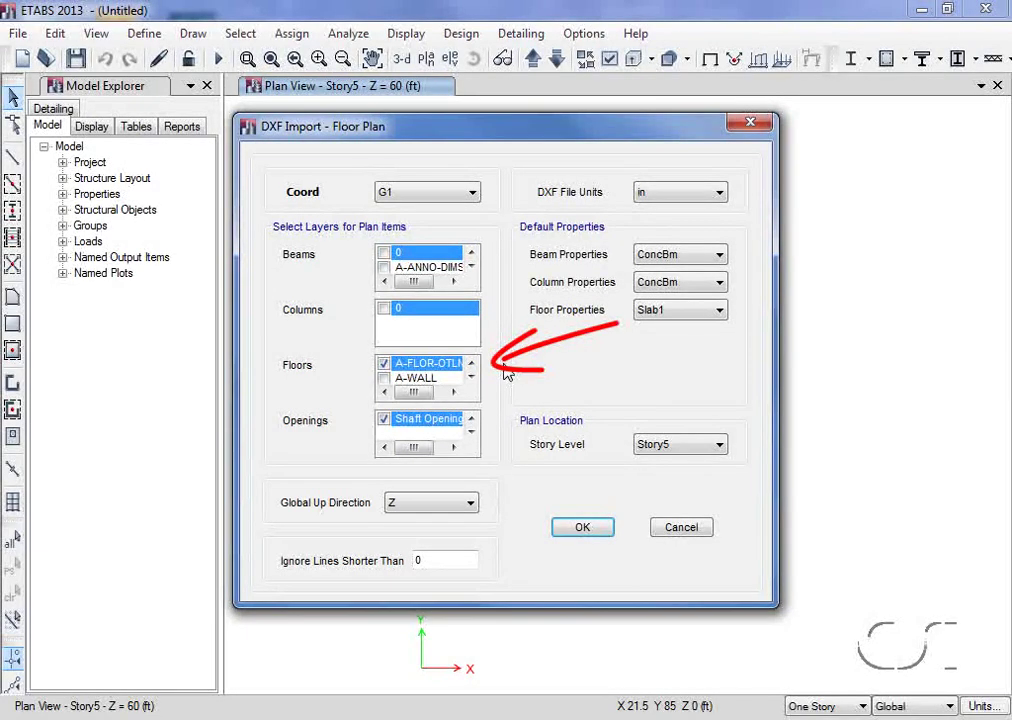
left_click(582, 527)
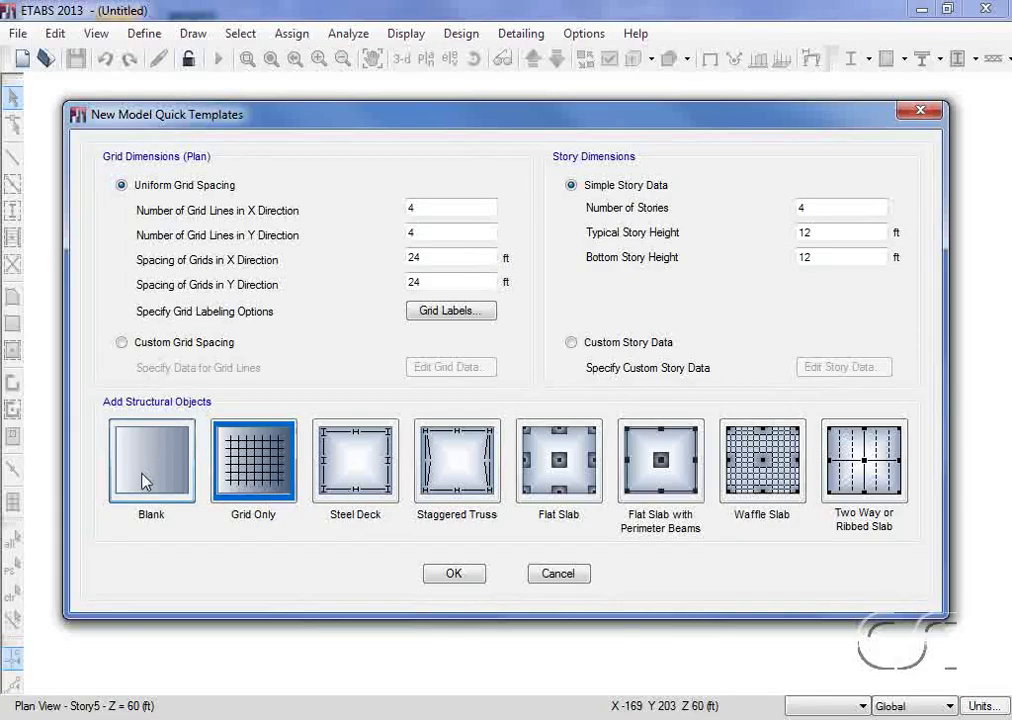
Create a new model from the Blank template with 5 stories.
left_click(142, 482)
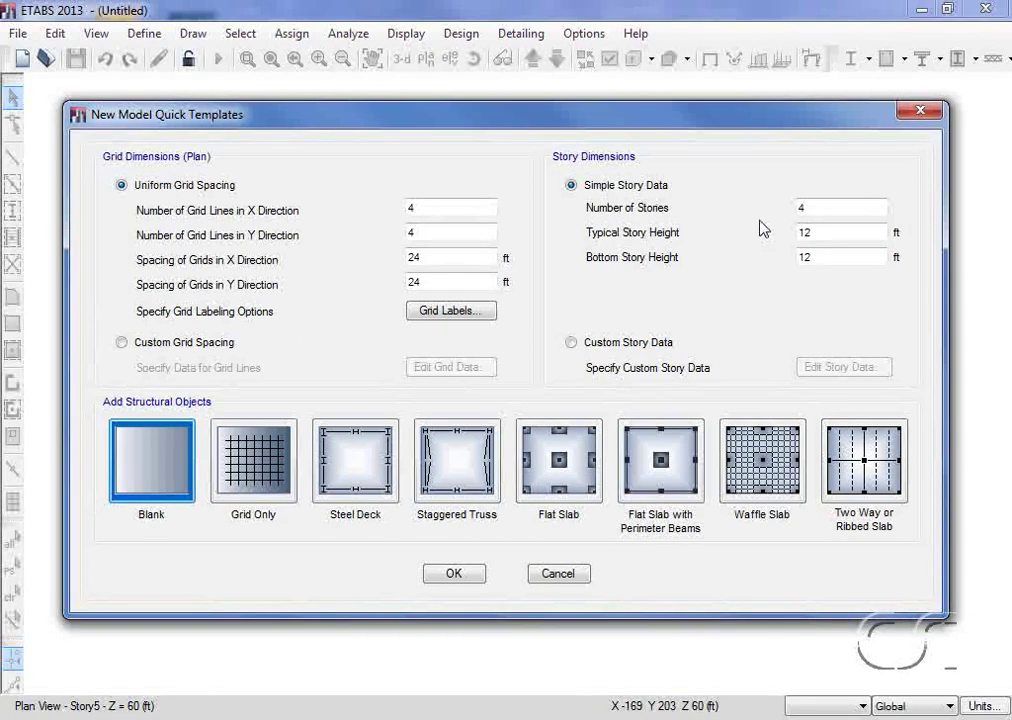
left_click(812, 208)
double_click(812, 208)
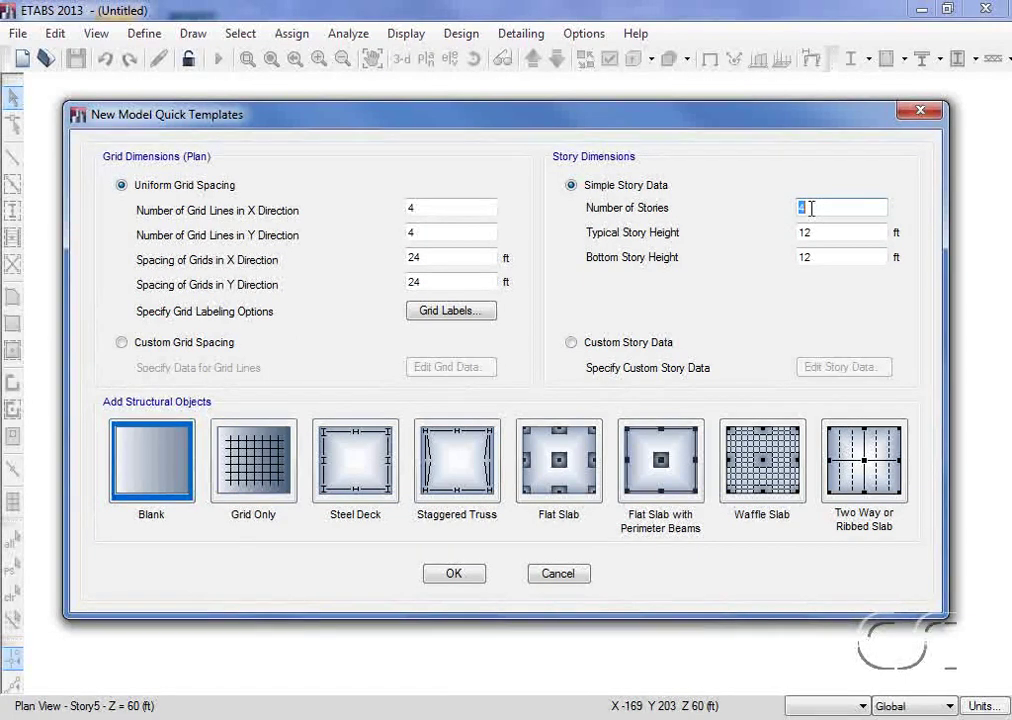
type("5")
left_click(451, 580)
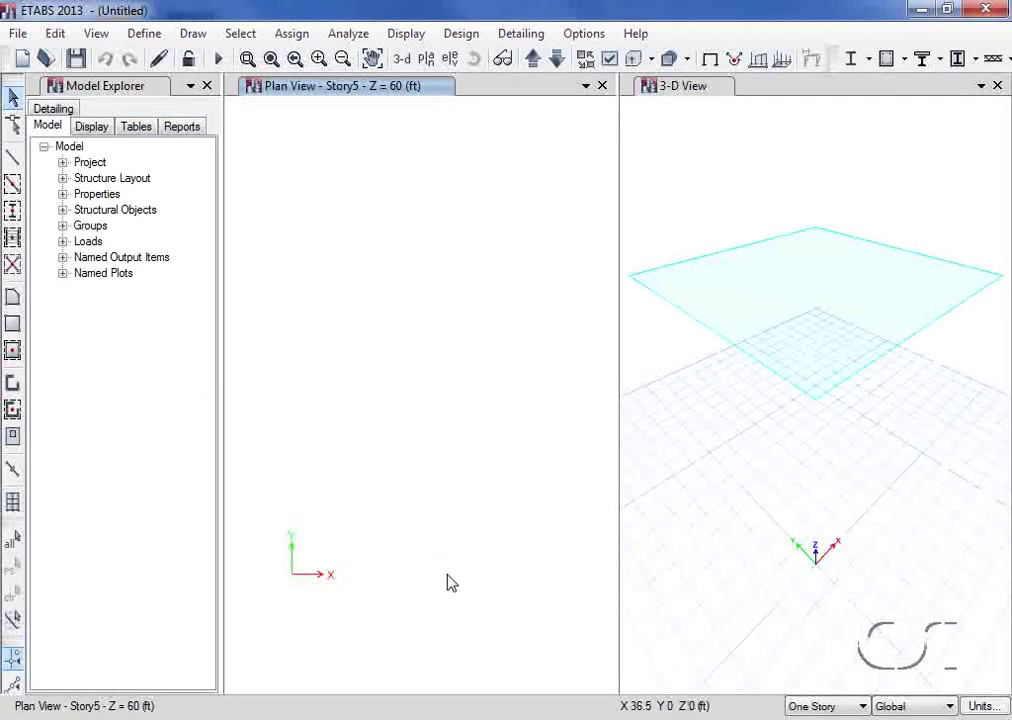
Import FloorPlan.dxf as an architectural plan on Story5, using inches as drawing units and adding center lines for beams and walls.
left_click(18, 34)
mouse_move(181, 199)
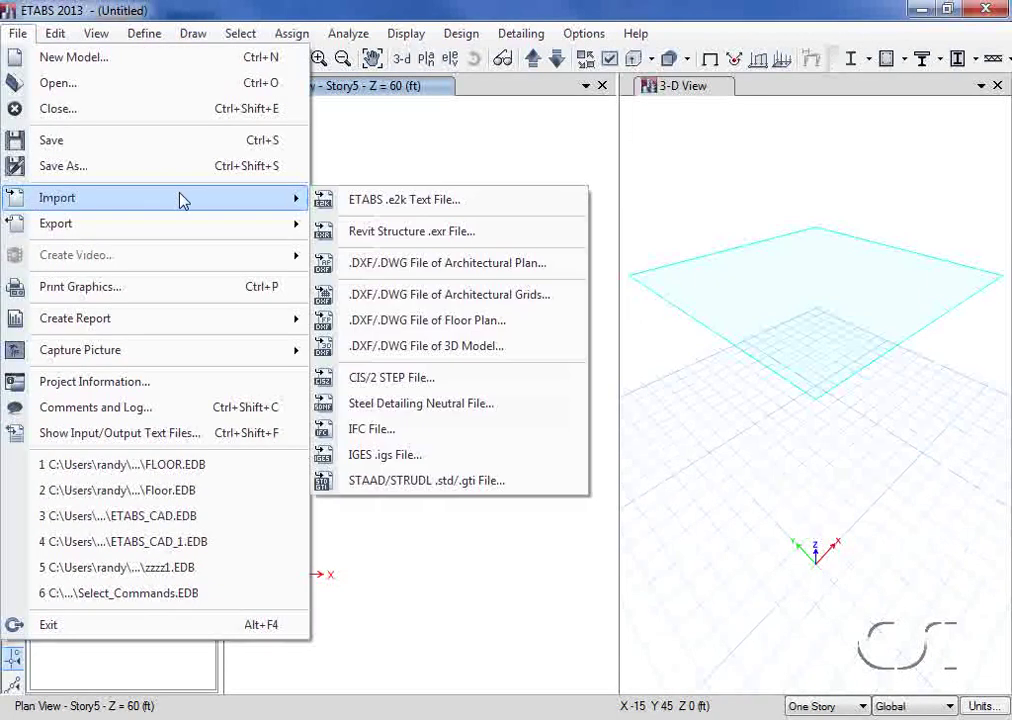
left_click(545, 266)
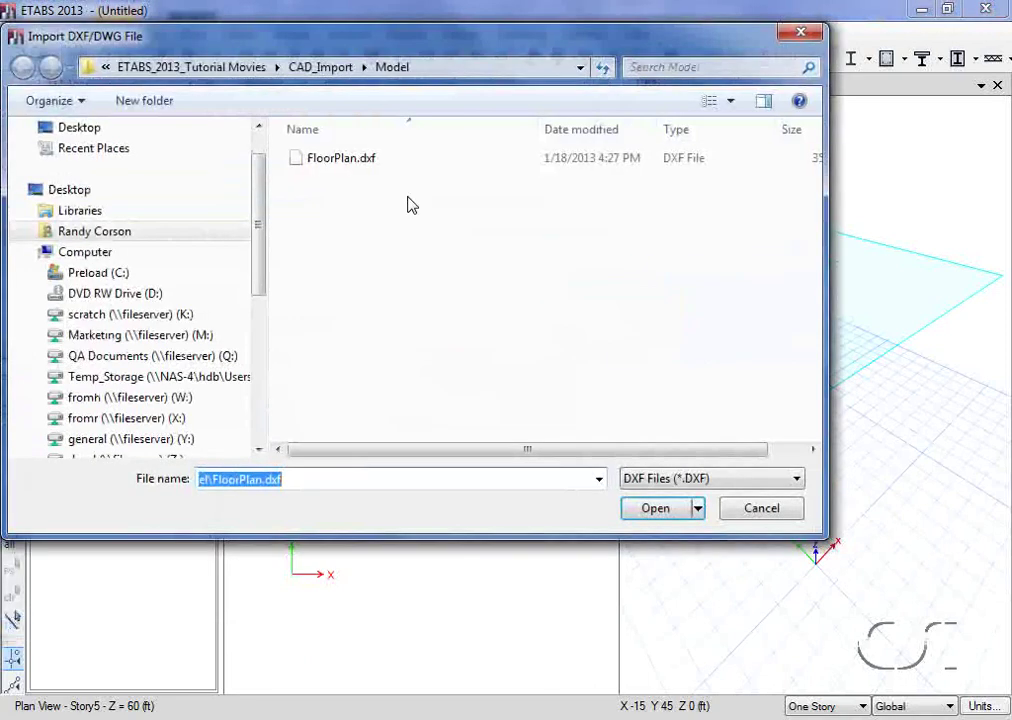
left_click(364, 163)
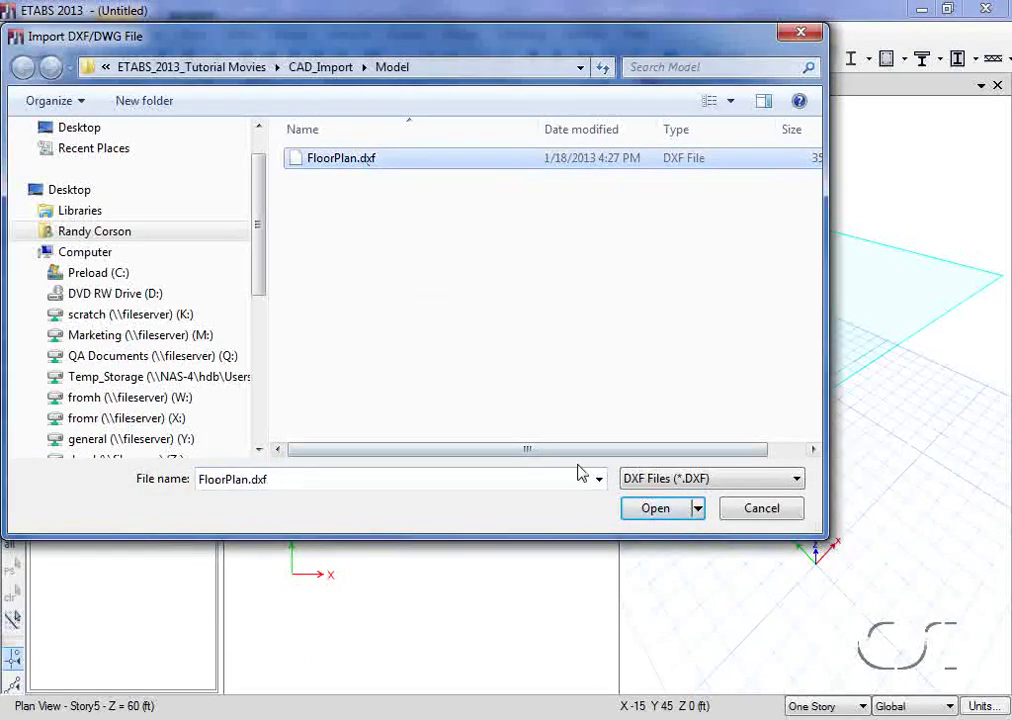
left_click(655, 510)
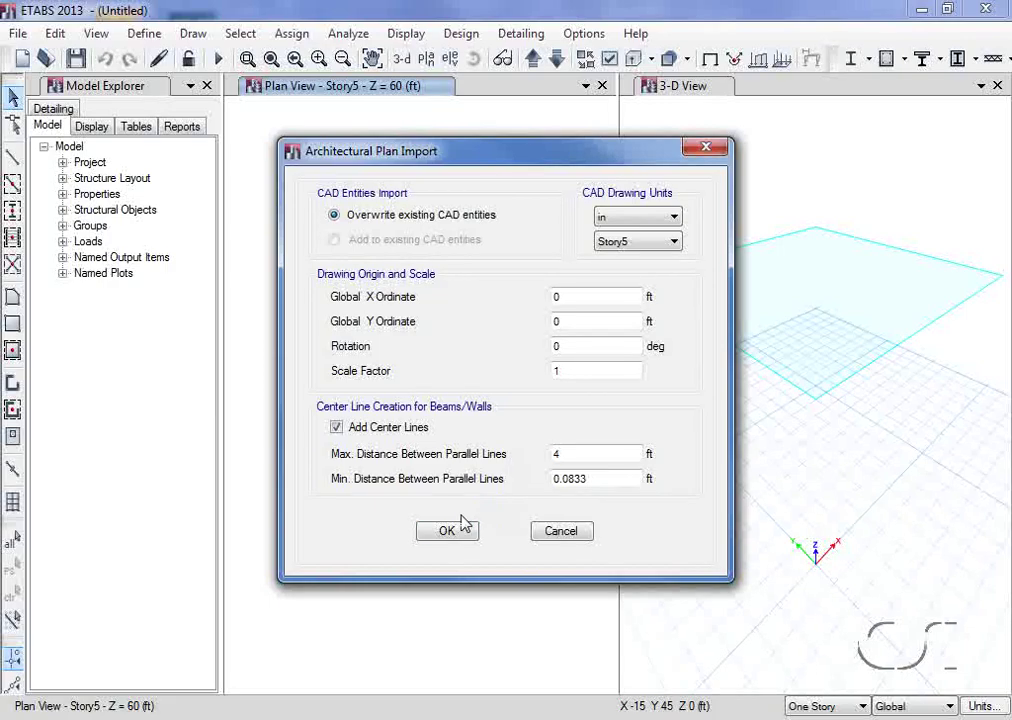
left_click(450, 533)
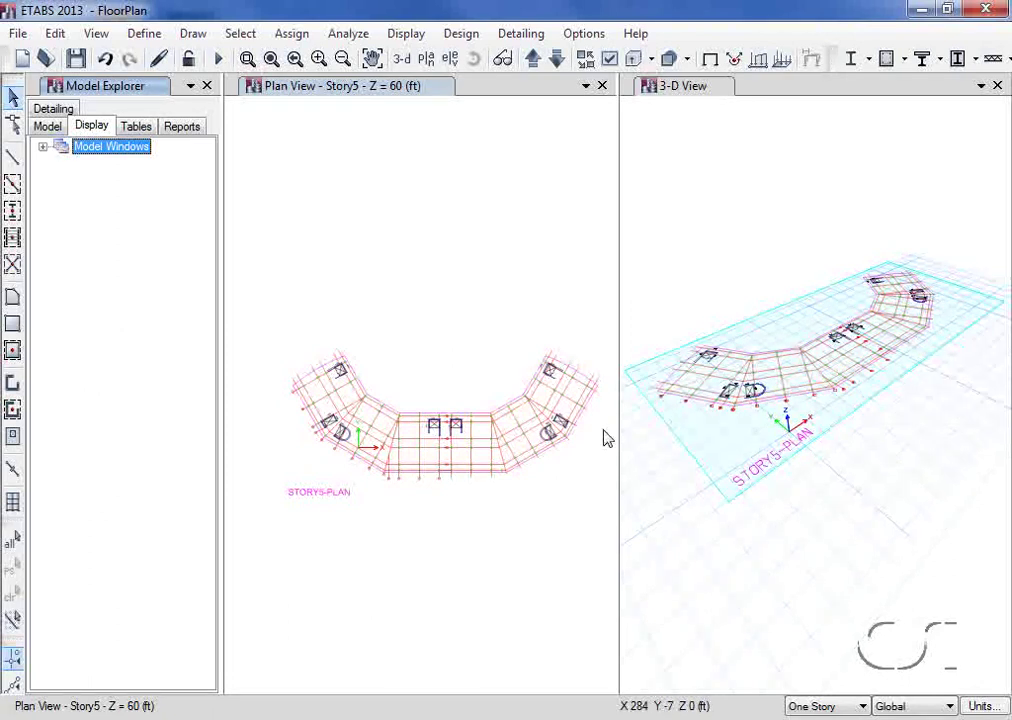
Close the 3-D view and set plan-view drawing to apply to Similar Stories.
left_click(997, 86)
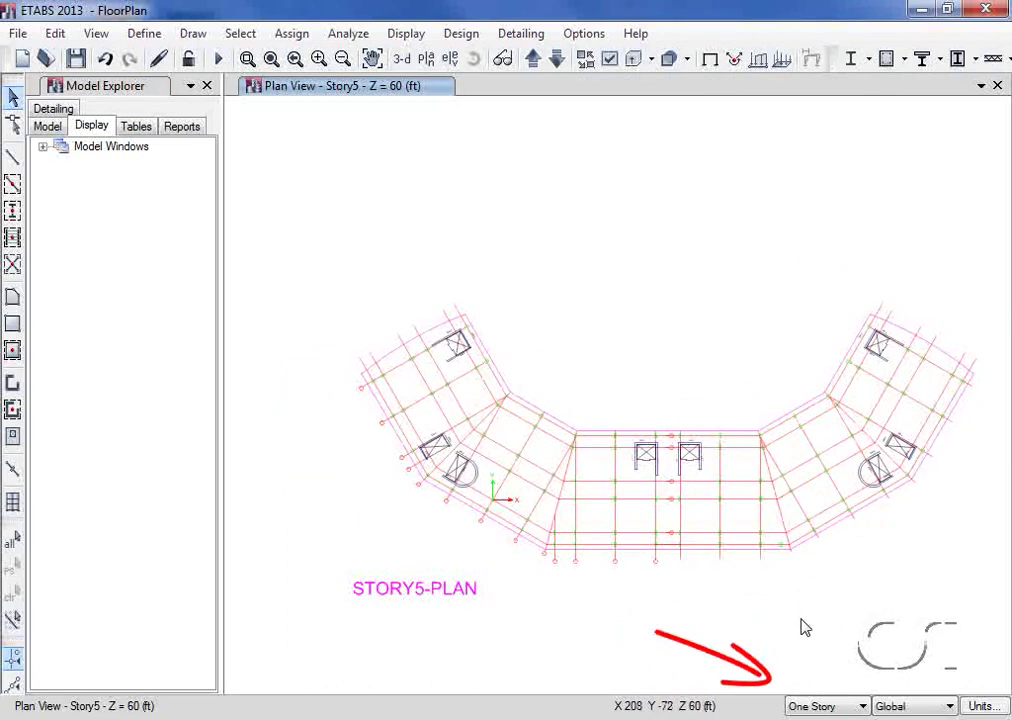
left_click(806, 708)
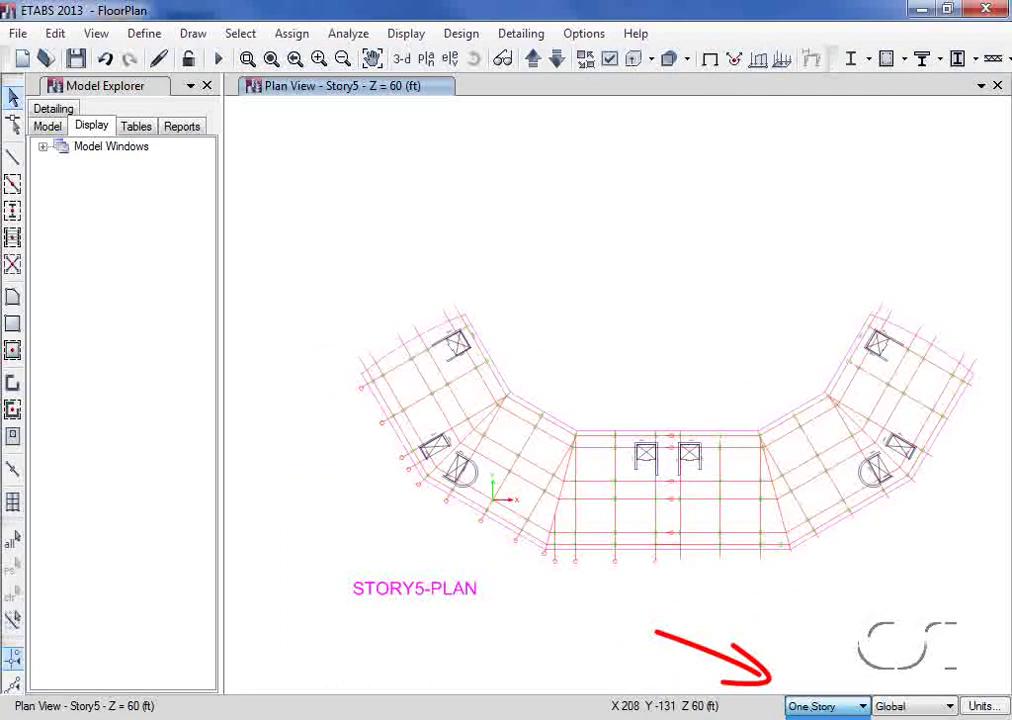
left_click(816, 719)
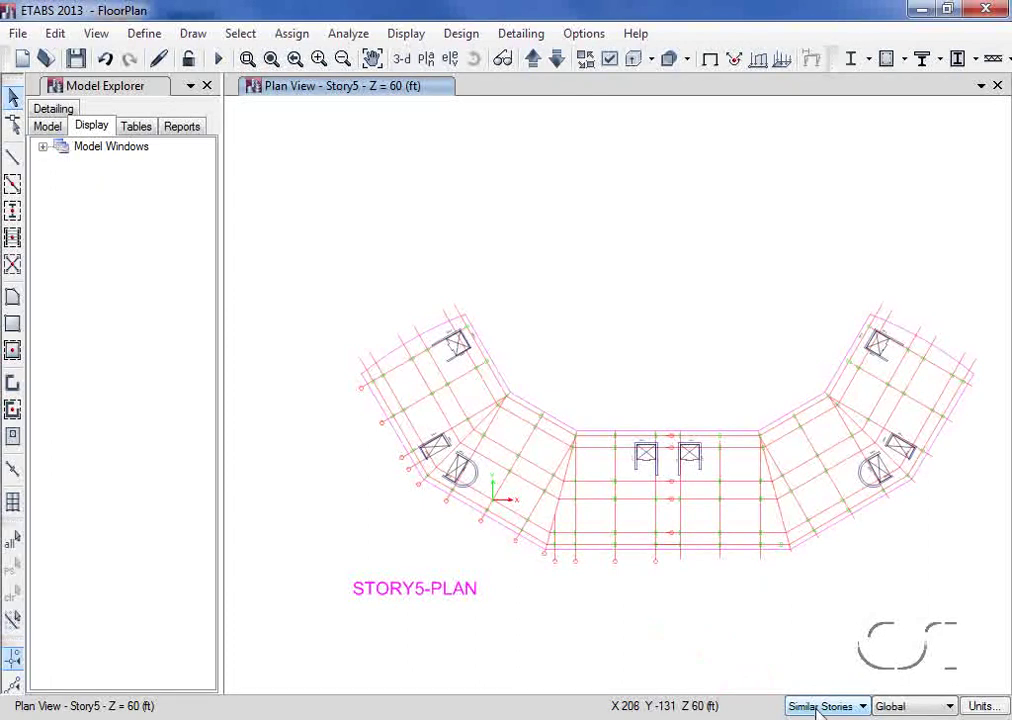
Hide all architectural plan layers except S-COLS.
left_click(583, 36)
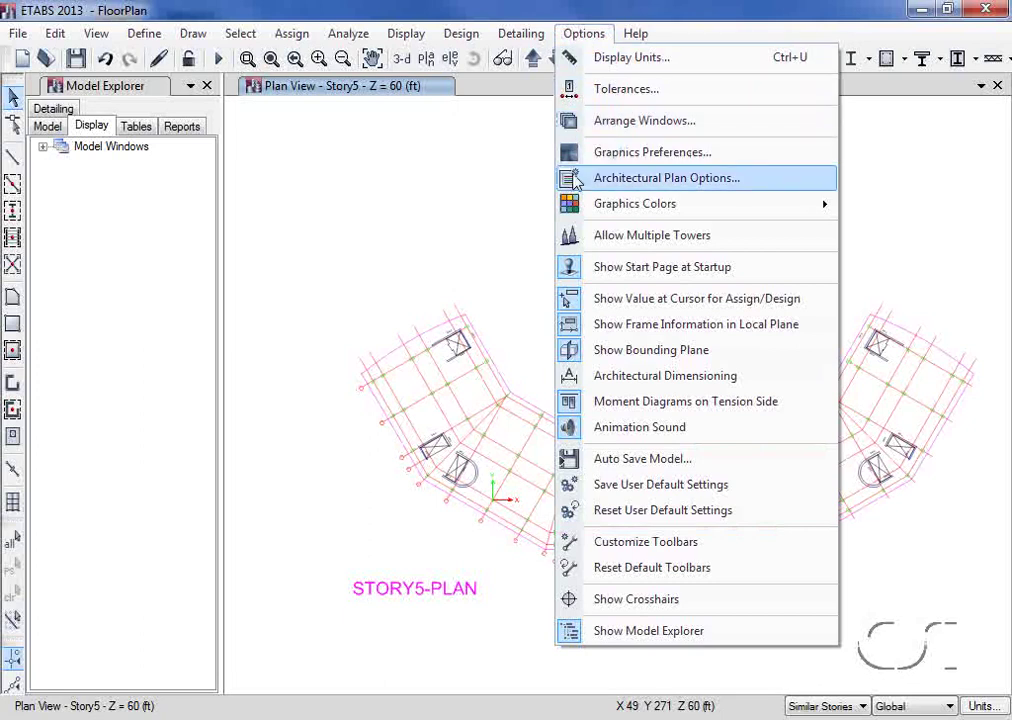
left_click(762, 189)
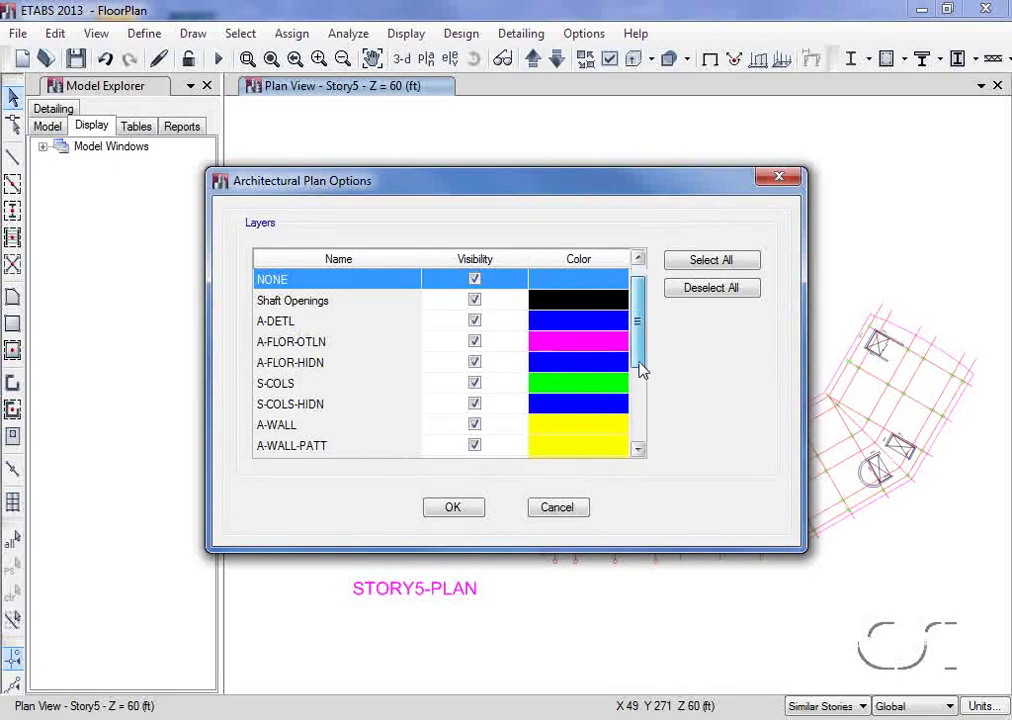
left_click_drag(641, 370, 642, 262)
left_click(705, 289)
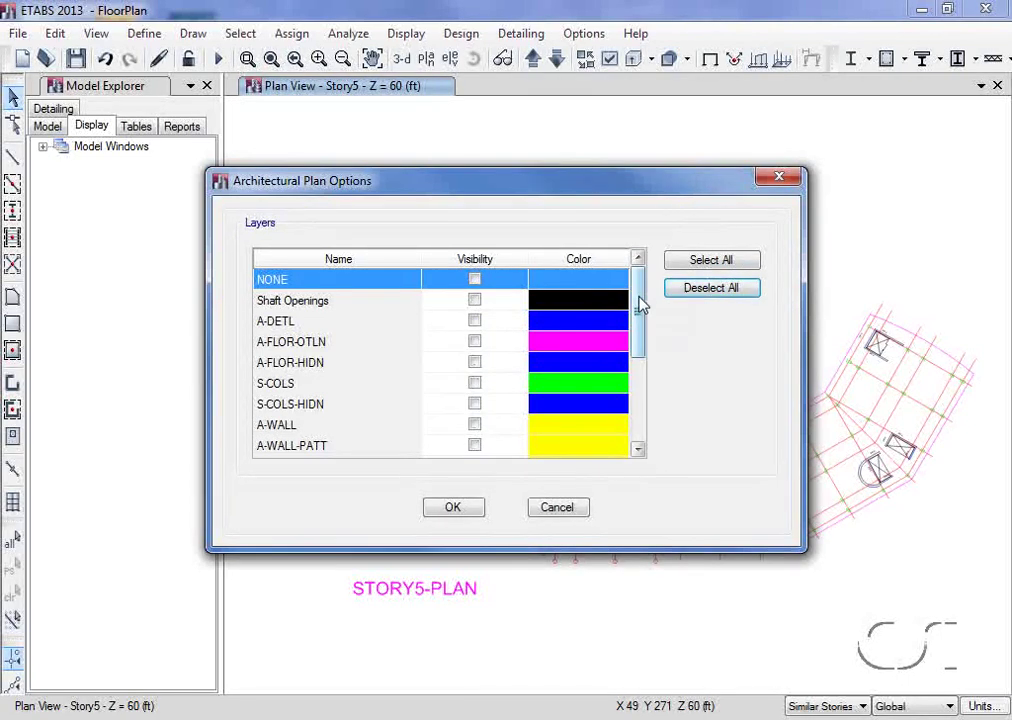
left_click_drag(641, 307, 639, 316)
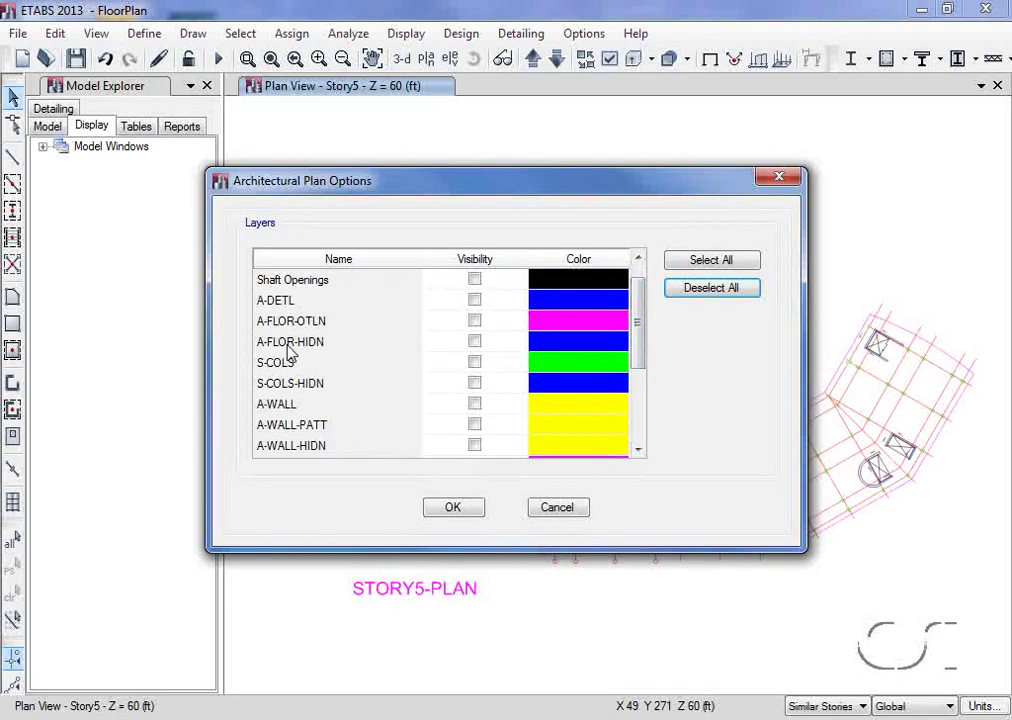
left_click(473, 363)
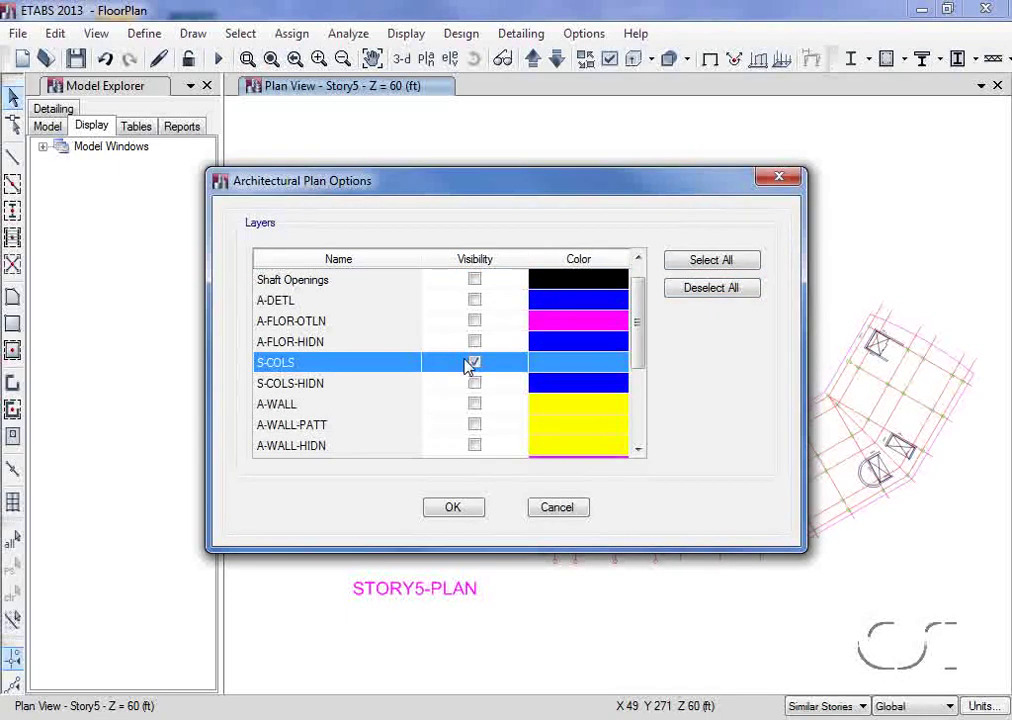
left_click(453, 506)
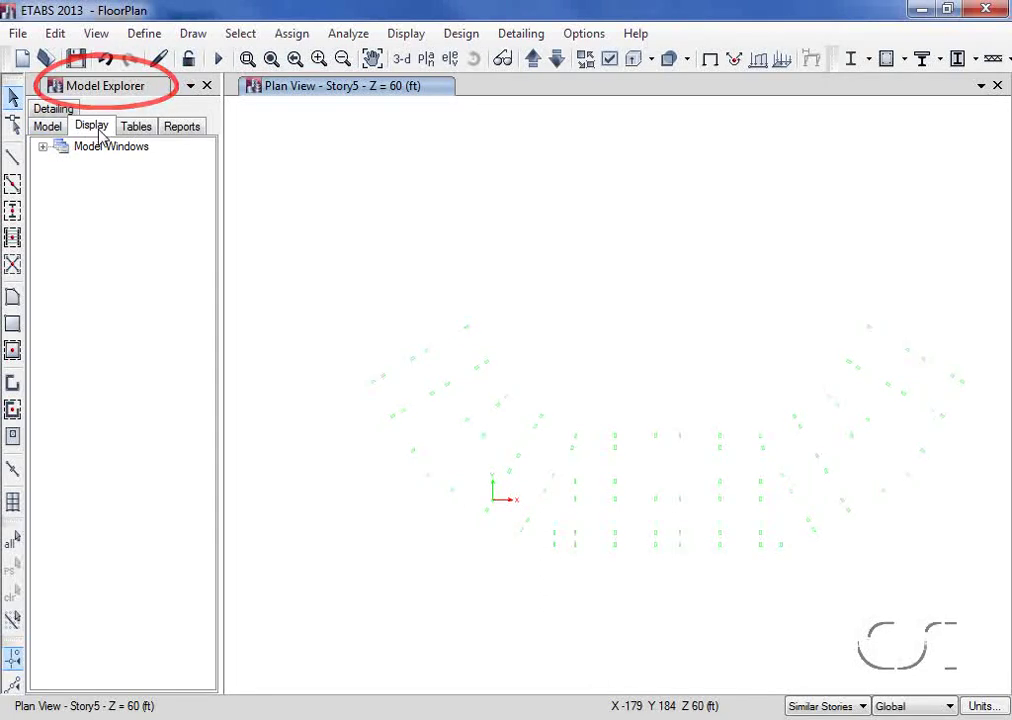
Expand the Story5 plan view's display settings to list its architectural layers.
left_click(43, 148)
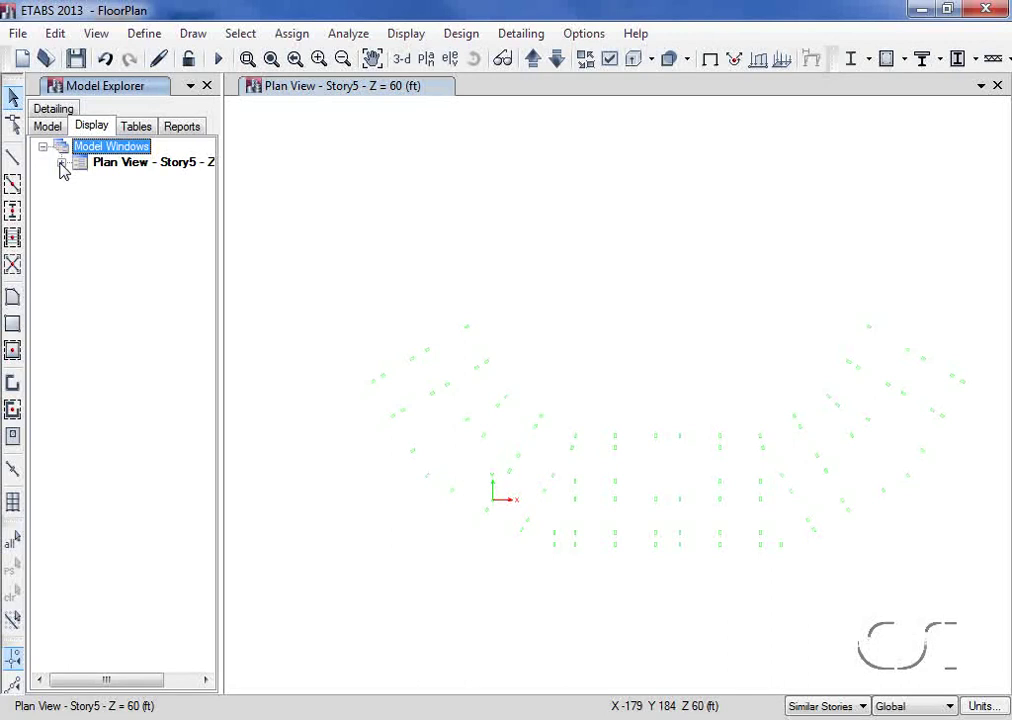
left_click(61, 164)
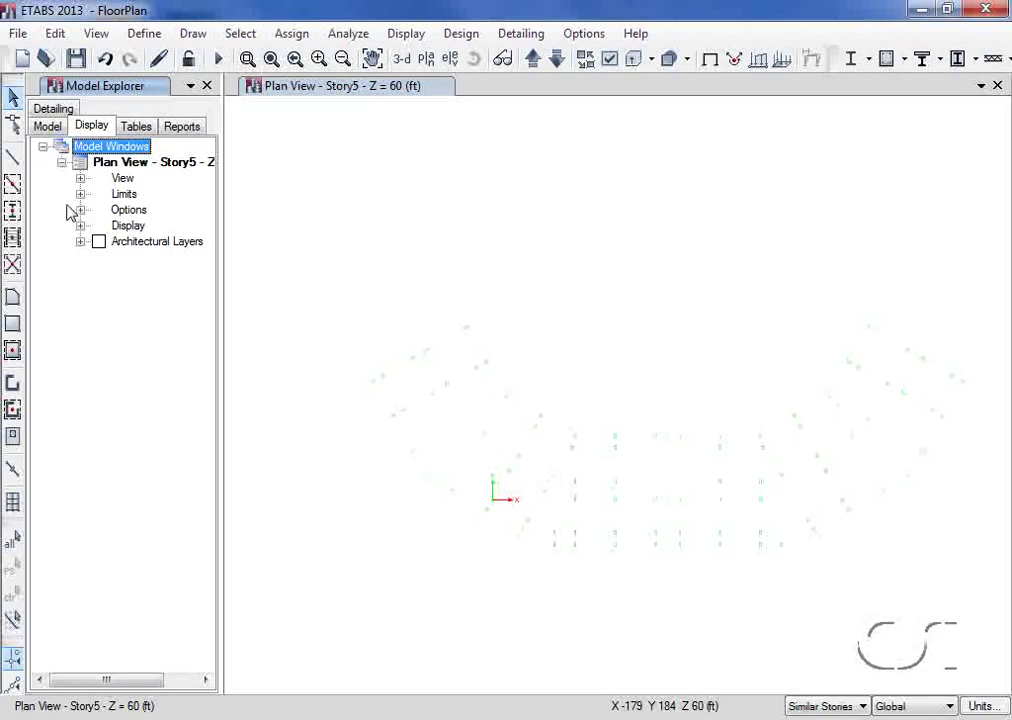
left_click(81, 242)
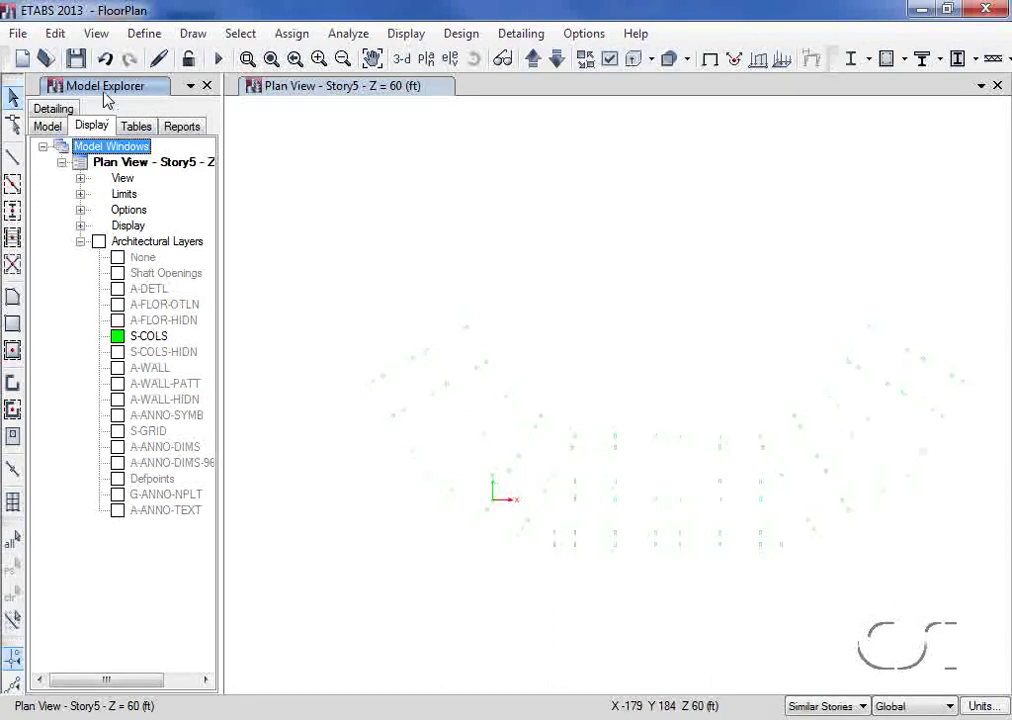
Check the depth and width of the ConcCol frame section without changing it.
left_click(140, 33)
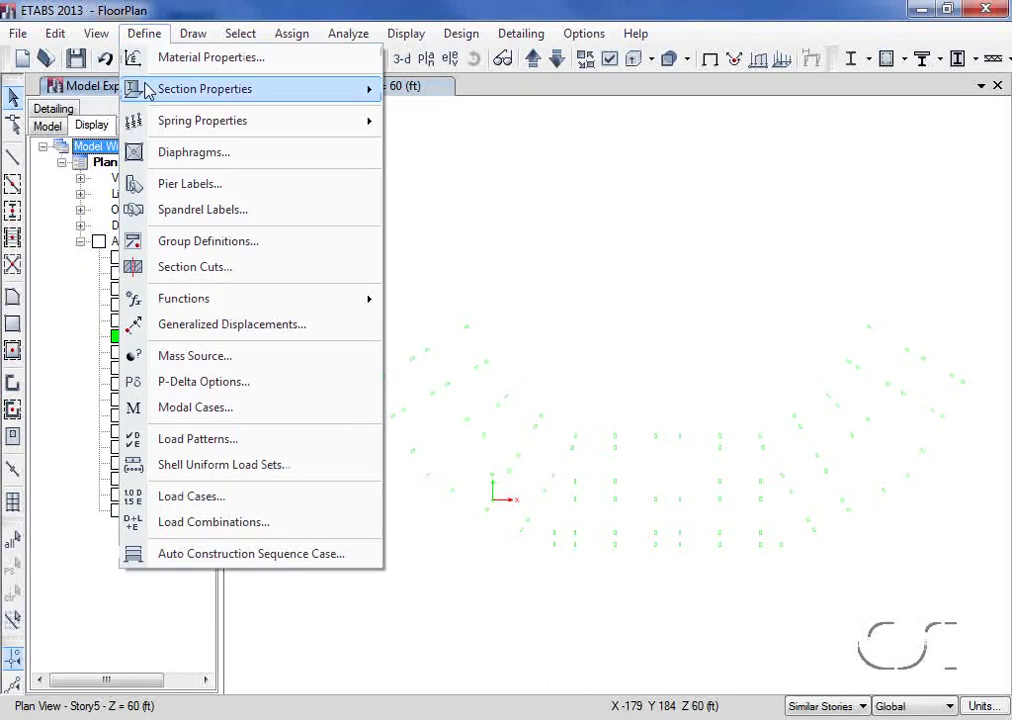
mouse_move(174, 84)
left_click(450, 94)
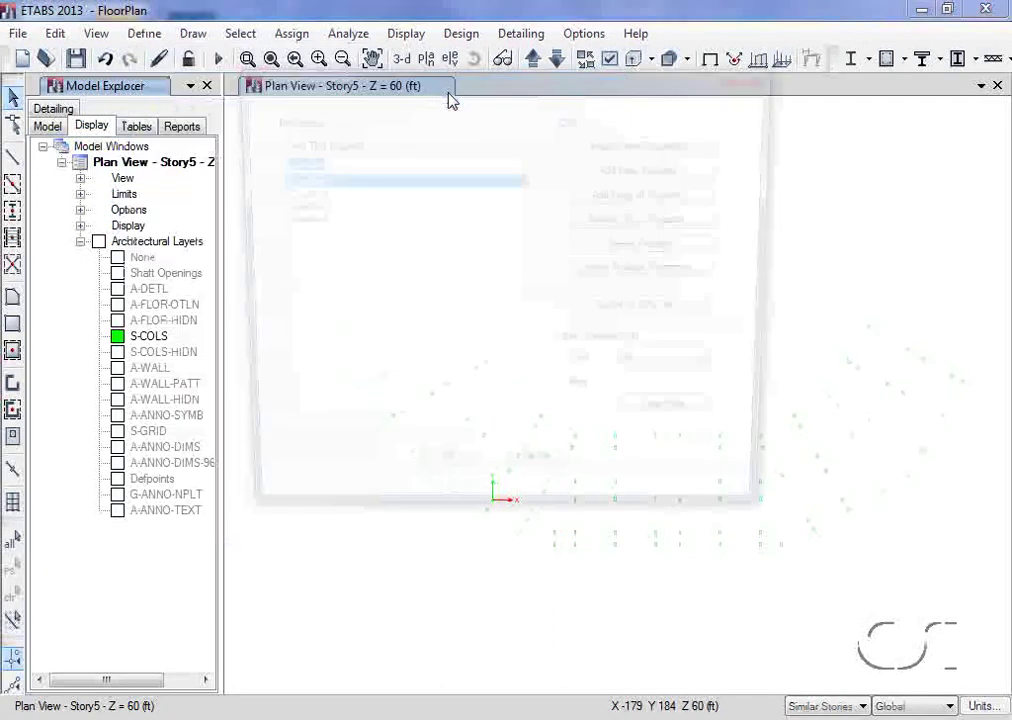
left_click(305, 193)
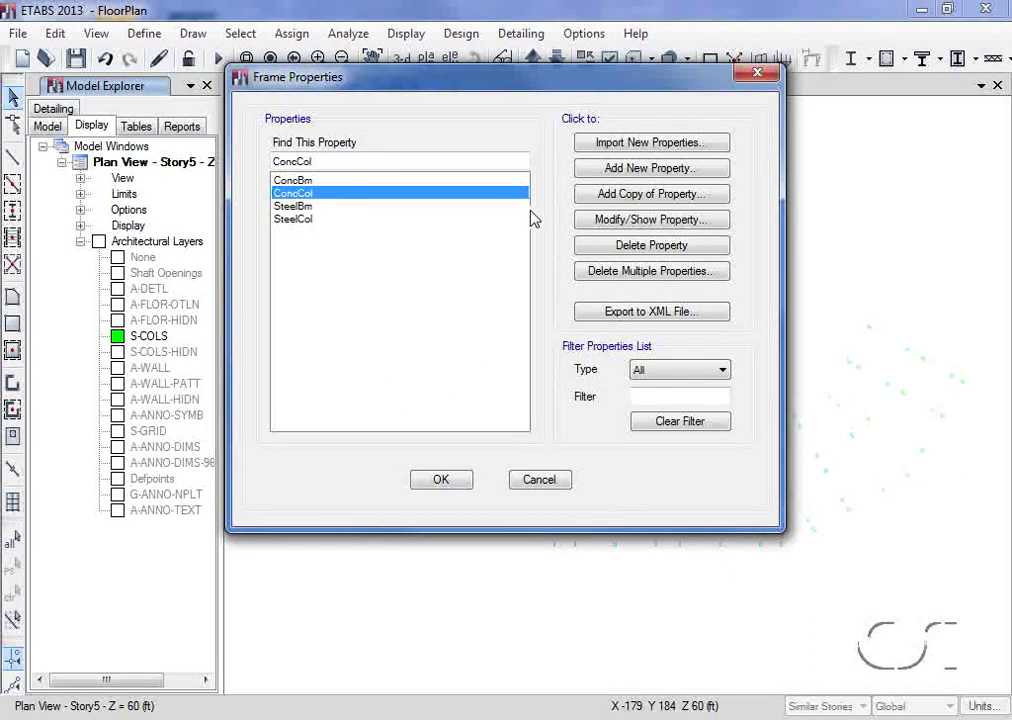
left_click(616, 220)
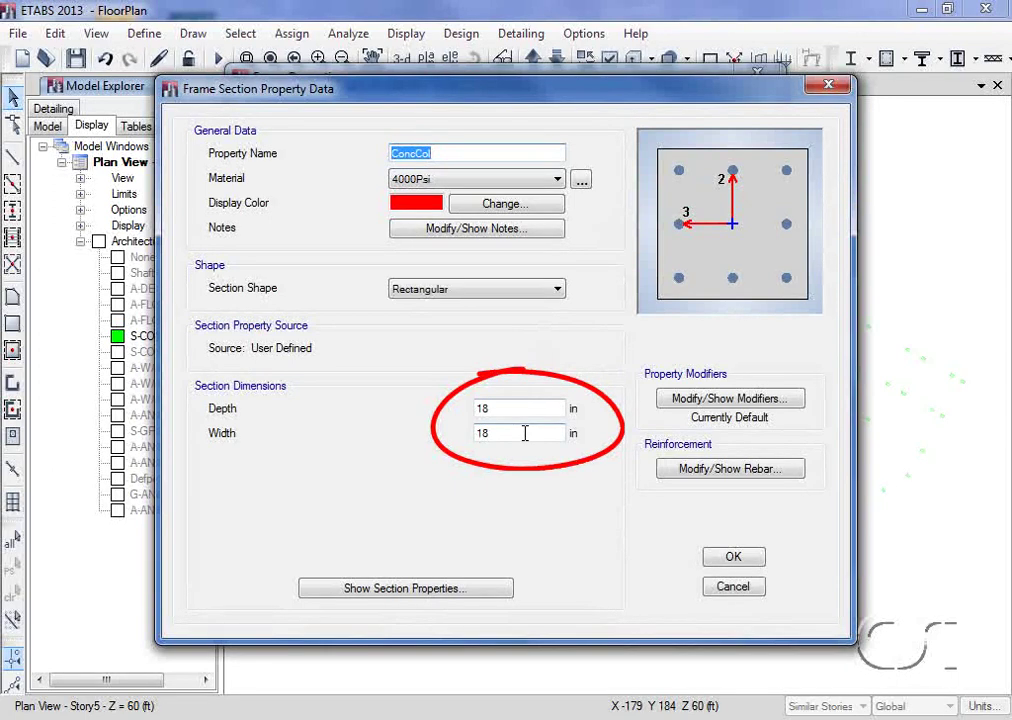
left_click(726, 590)
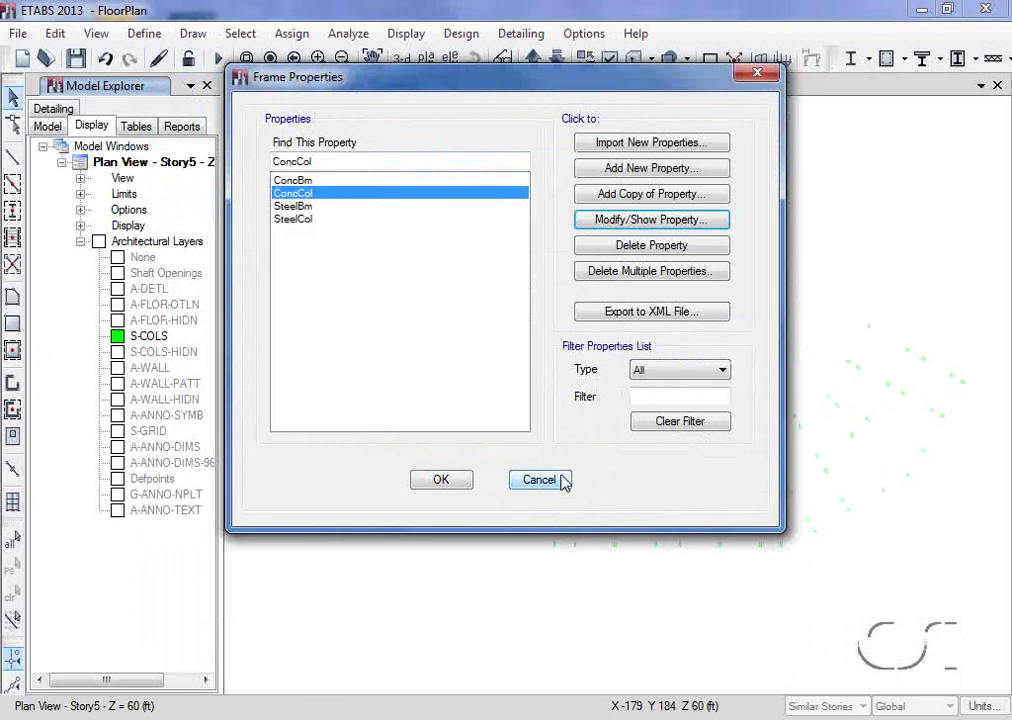
left_click(540, 480)
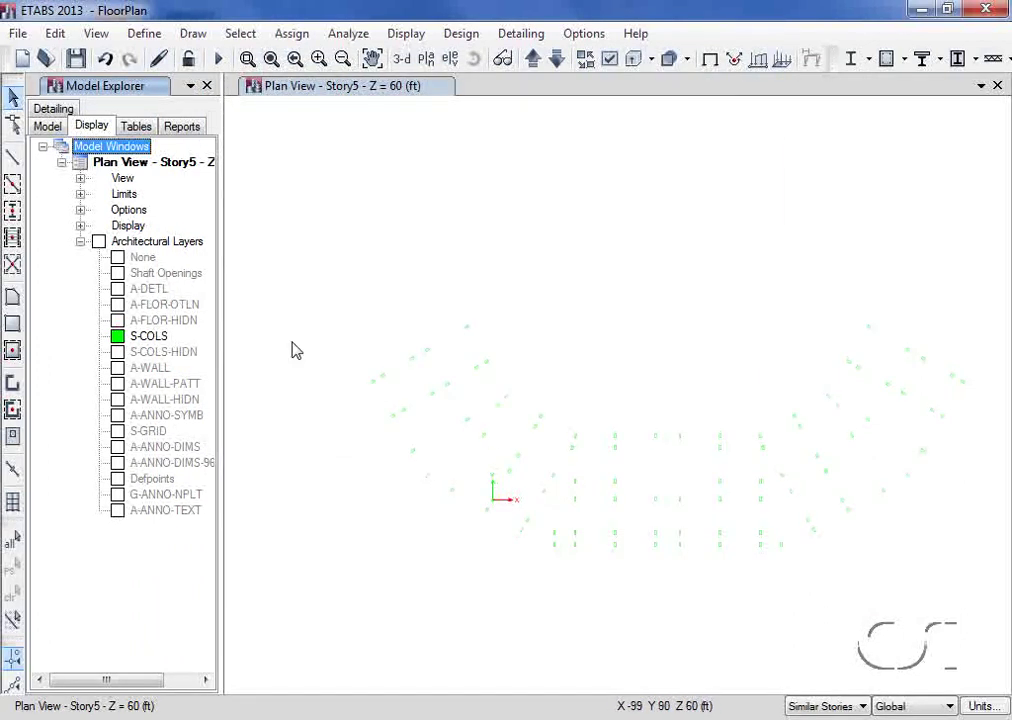
Quick-draw ConcCol columns using the Arch. Layer at the eight column outlines in the outer end of the plan's left wing.
left_click(13, 211)
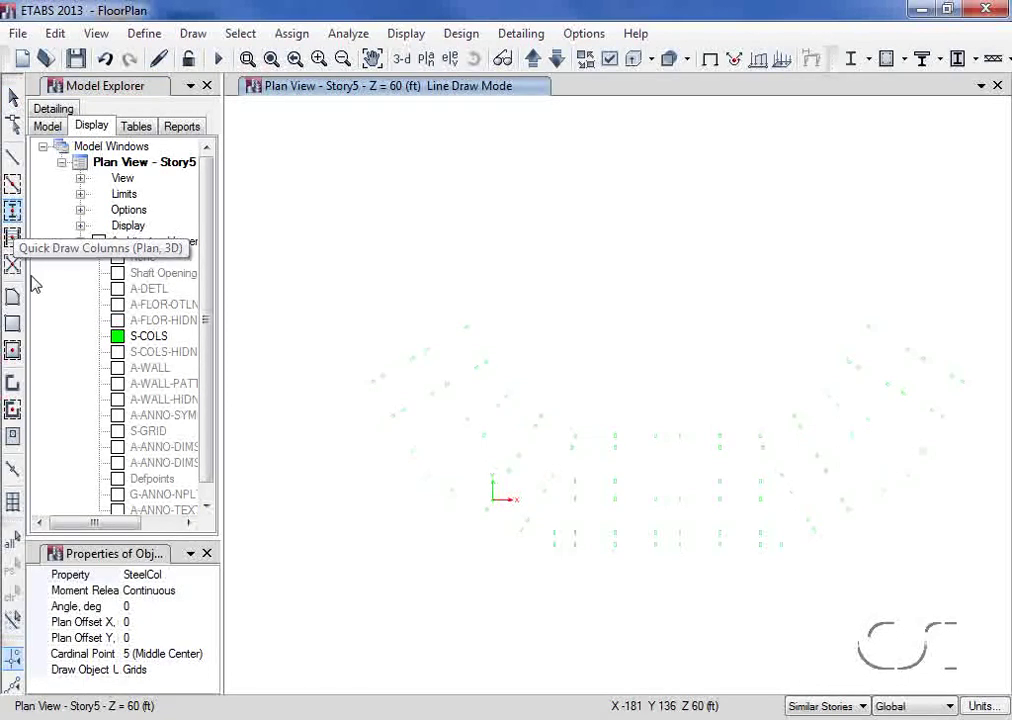
left_click(192, 575)
left_click(210, 576)
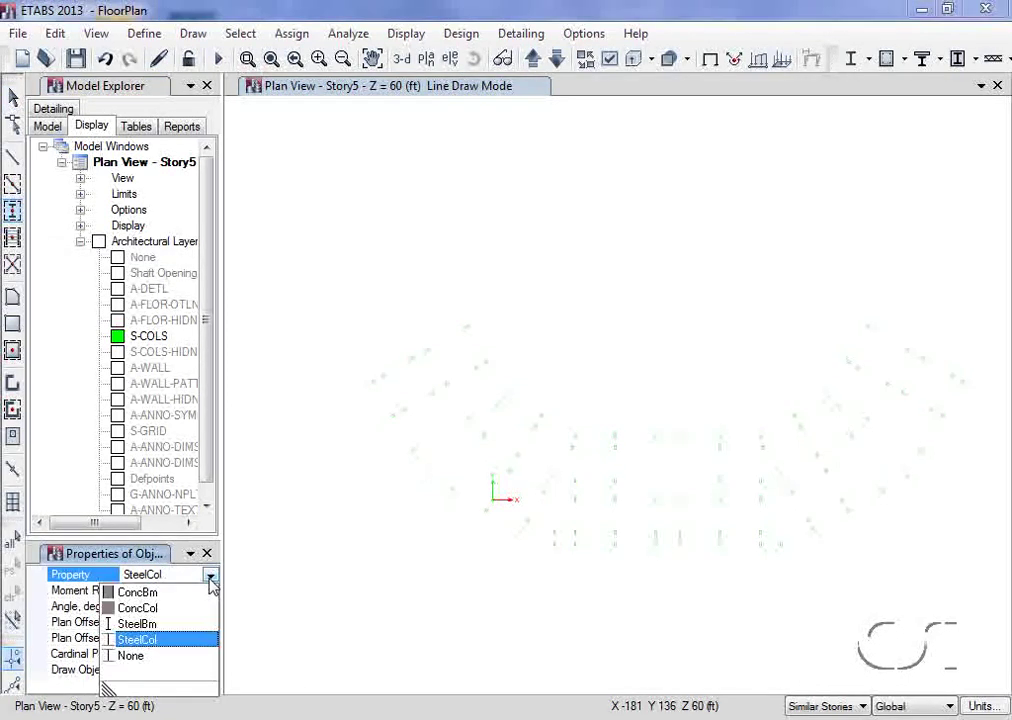
left_click(140, 608)
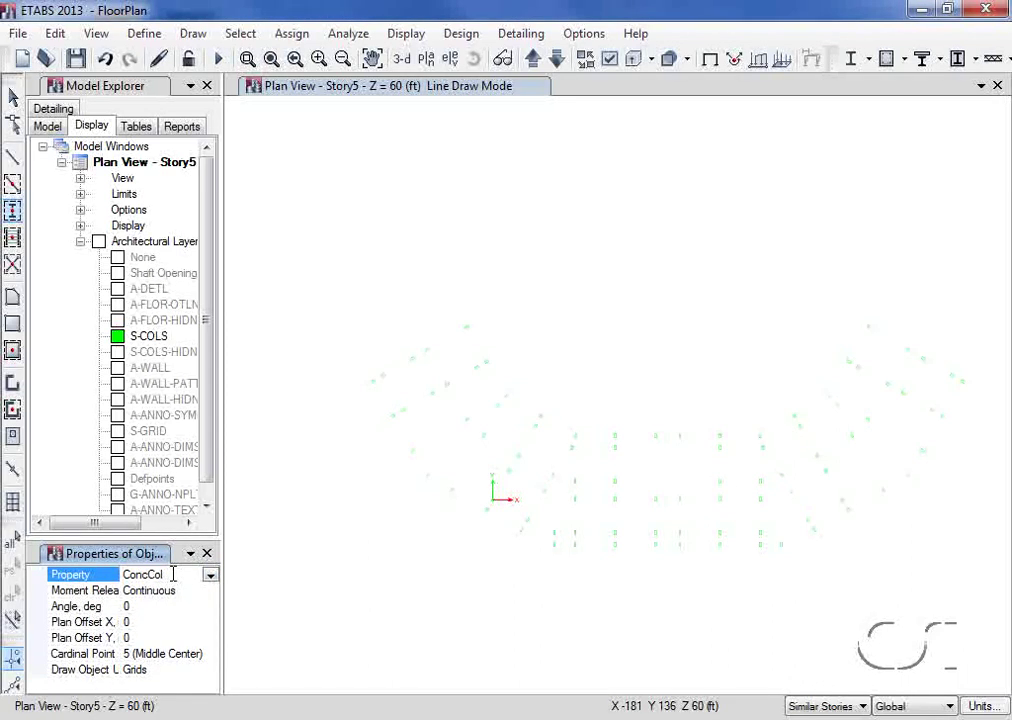
left_click(176, 670)
left_click(210, 670)
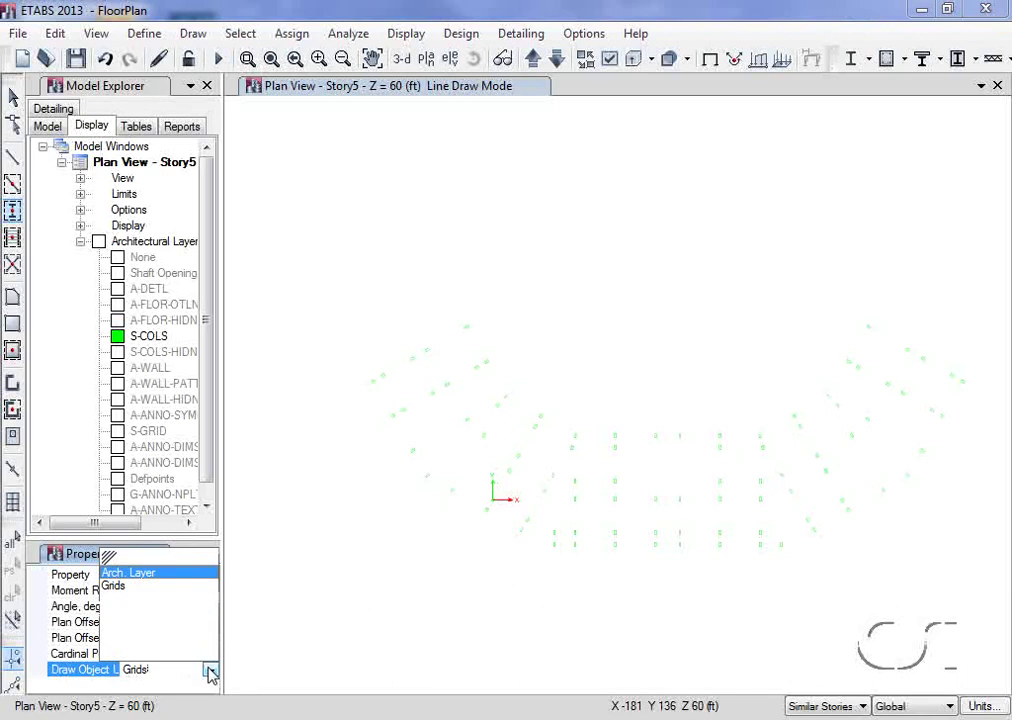
left_click(163, 576)
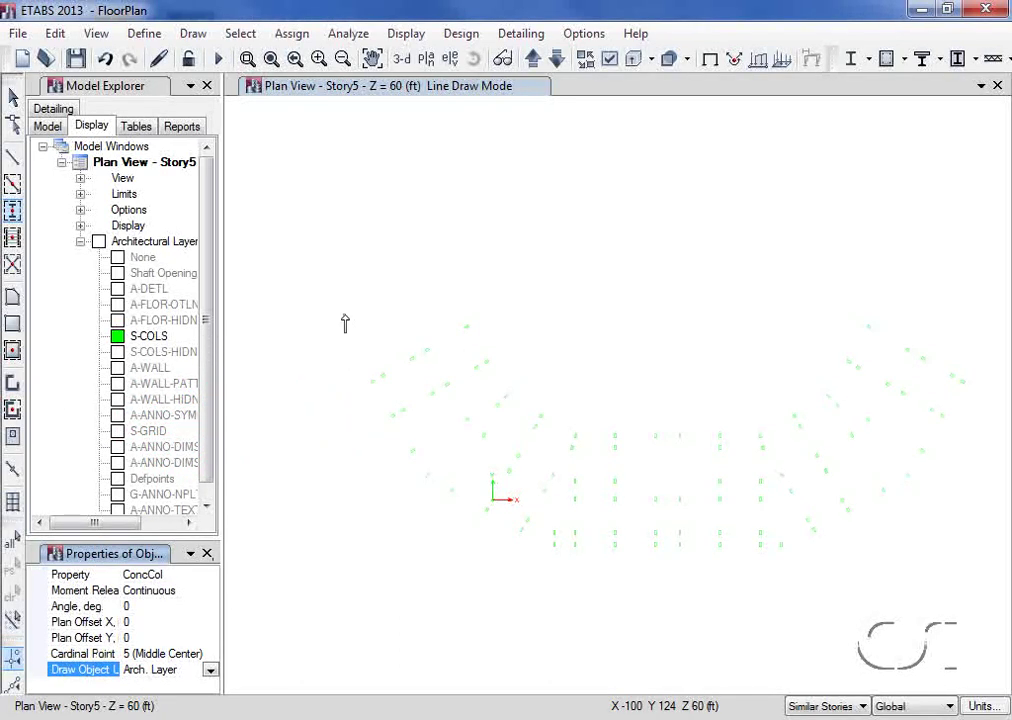
left_click_drag(344, 316, 461, 446)
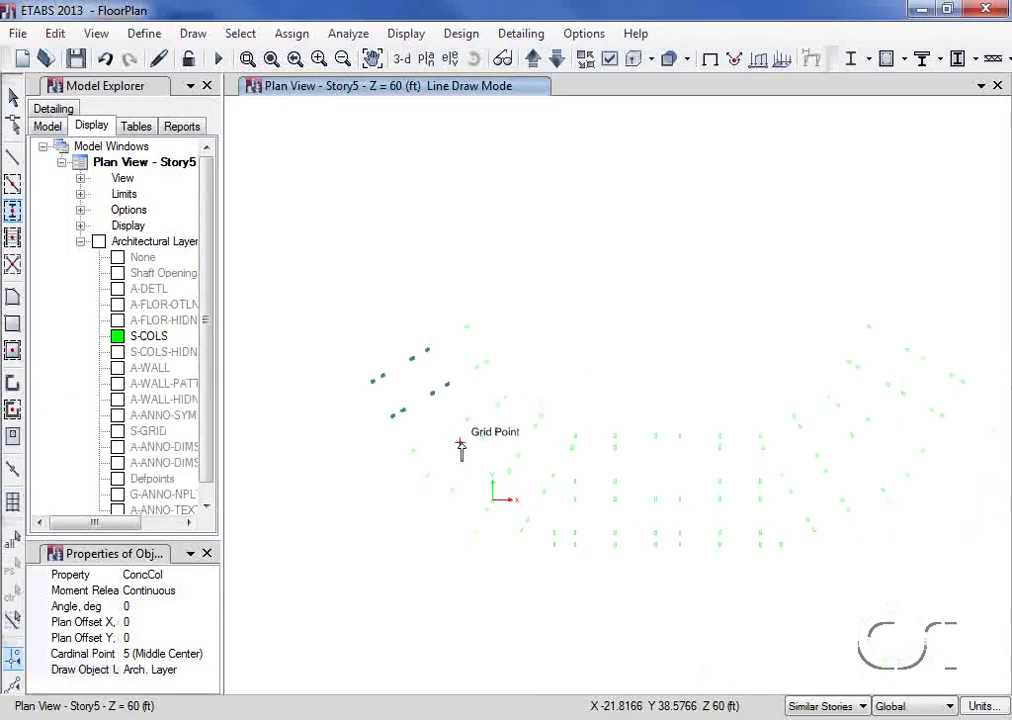
left_click(13, 97)
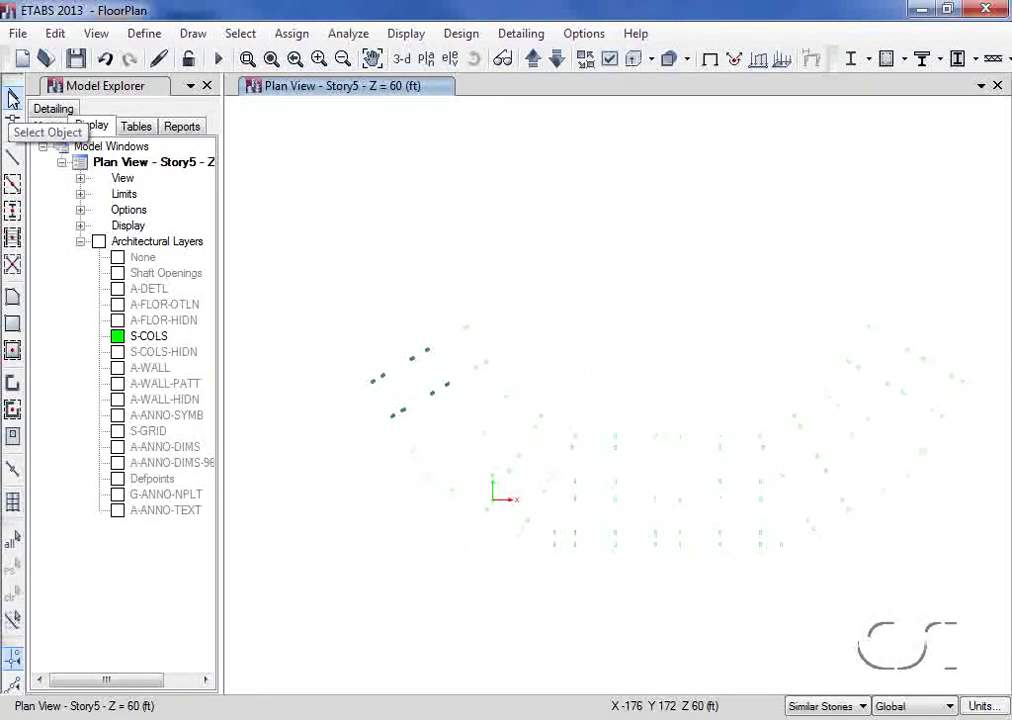
Check the section property assigned to column C2 on Story5 and view its section data without changing it.
right_click(411, 360, "ctrl")
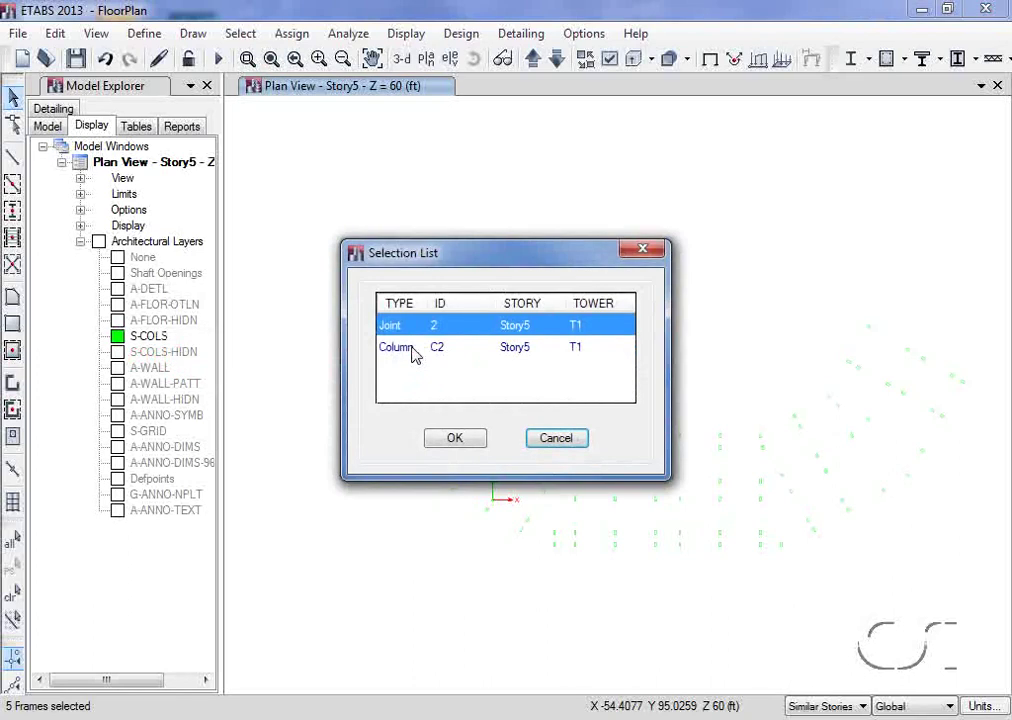
left_click(414, 350)
left_click(455, 438)
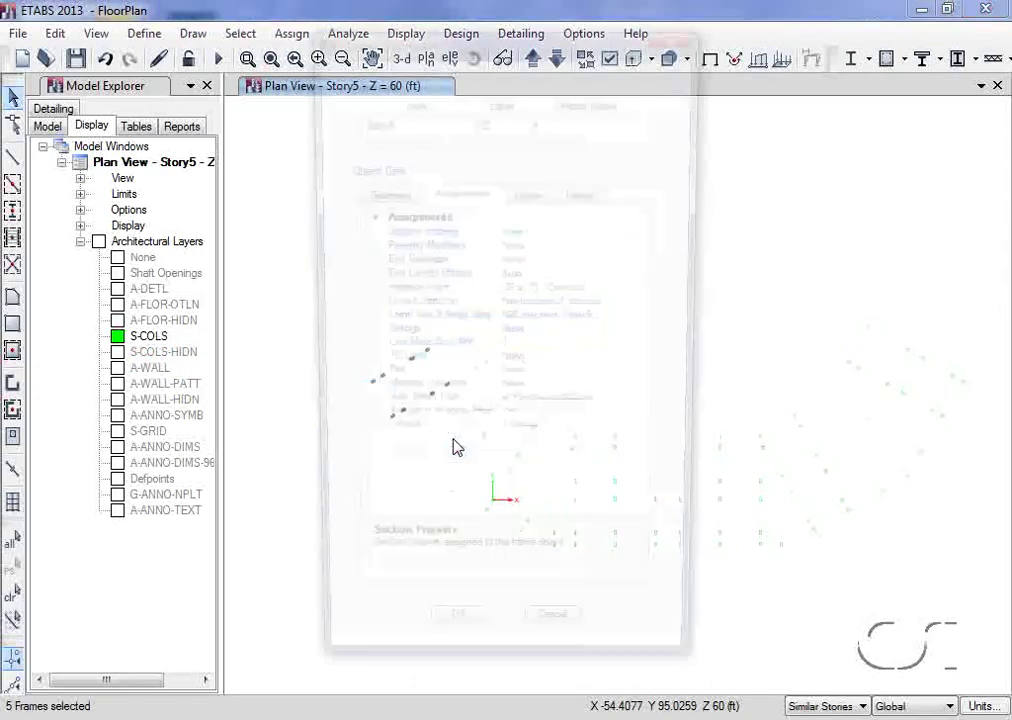
left_click(517, 231)
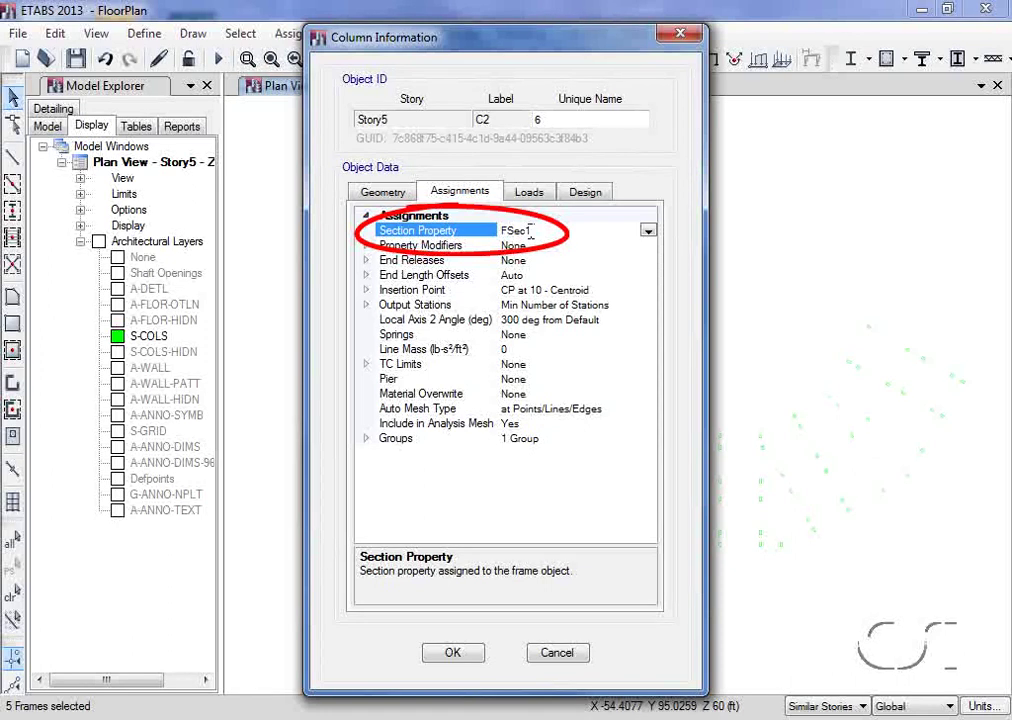
left_click(649, 232)
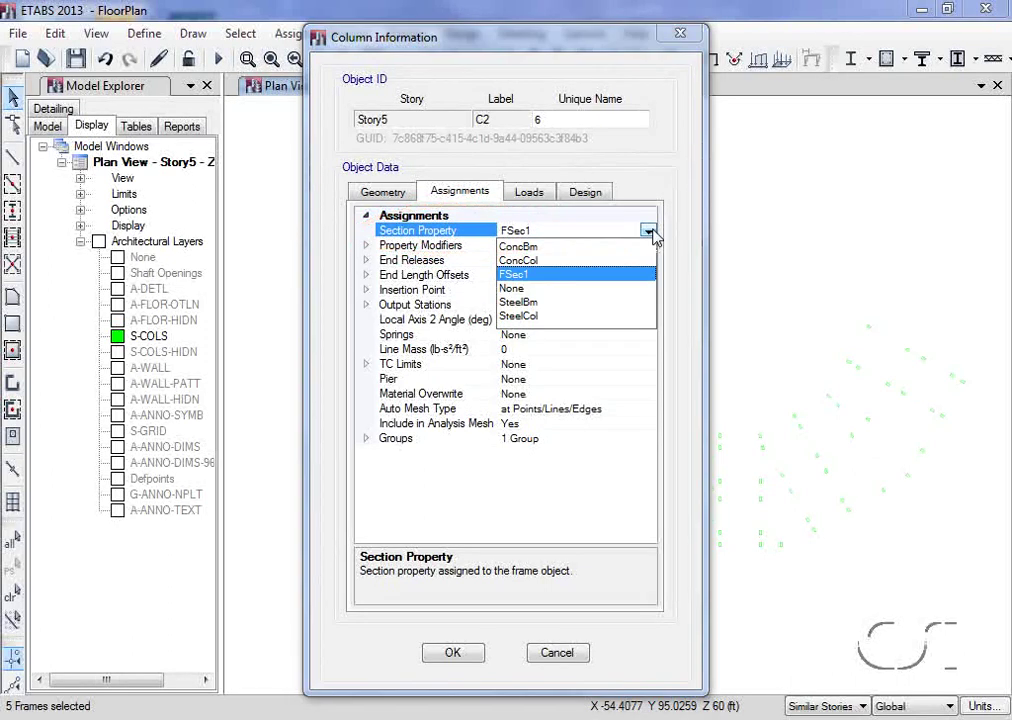
left_click(529, 276)
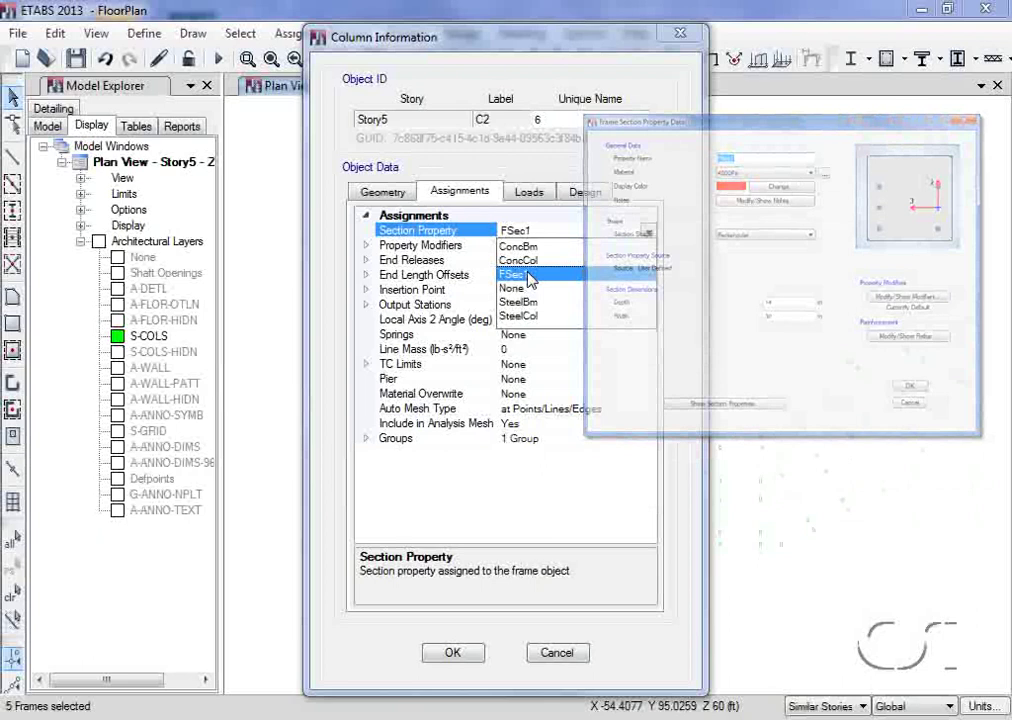
left_click(530, 277)
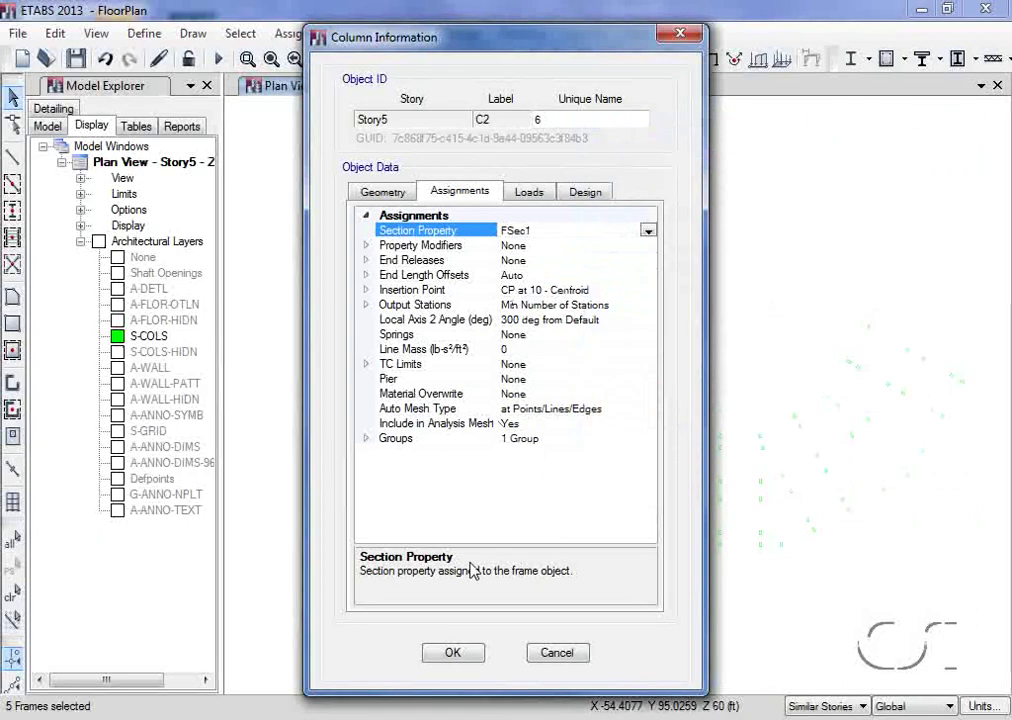
left_click(453, 652)
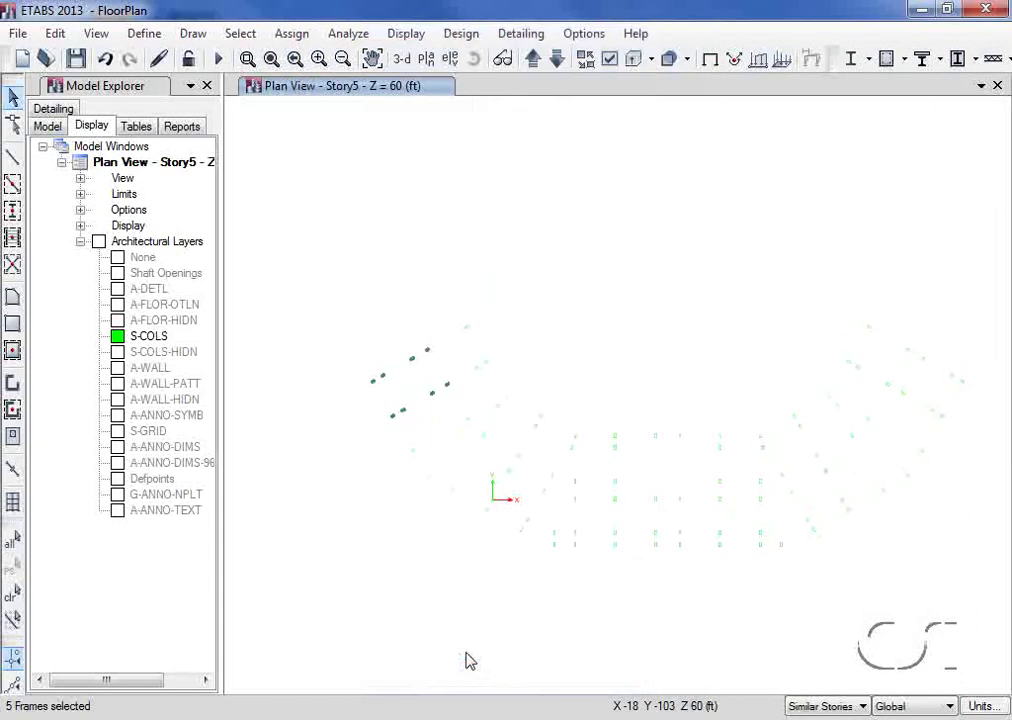
Convert the single S-COLS outline at the upper tip of the plan's left wing to an ETABS column with the ConcCol property.
left_click(247, 60)
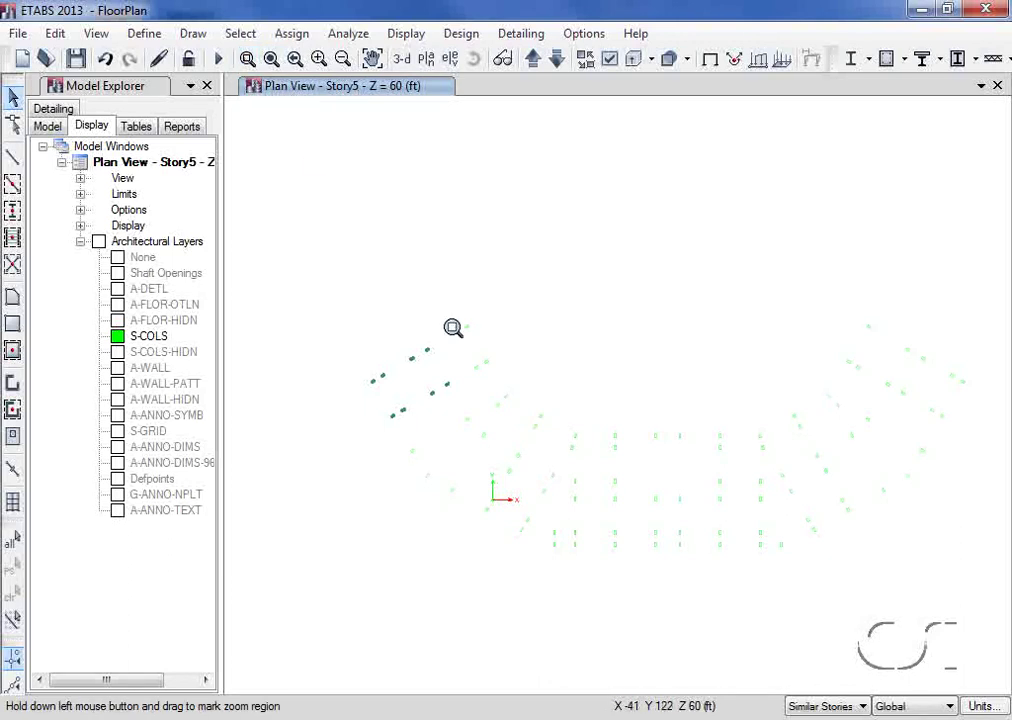
left_click_drag(441, 284, 490, 370)
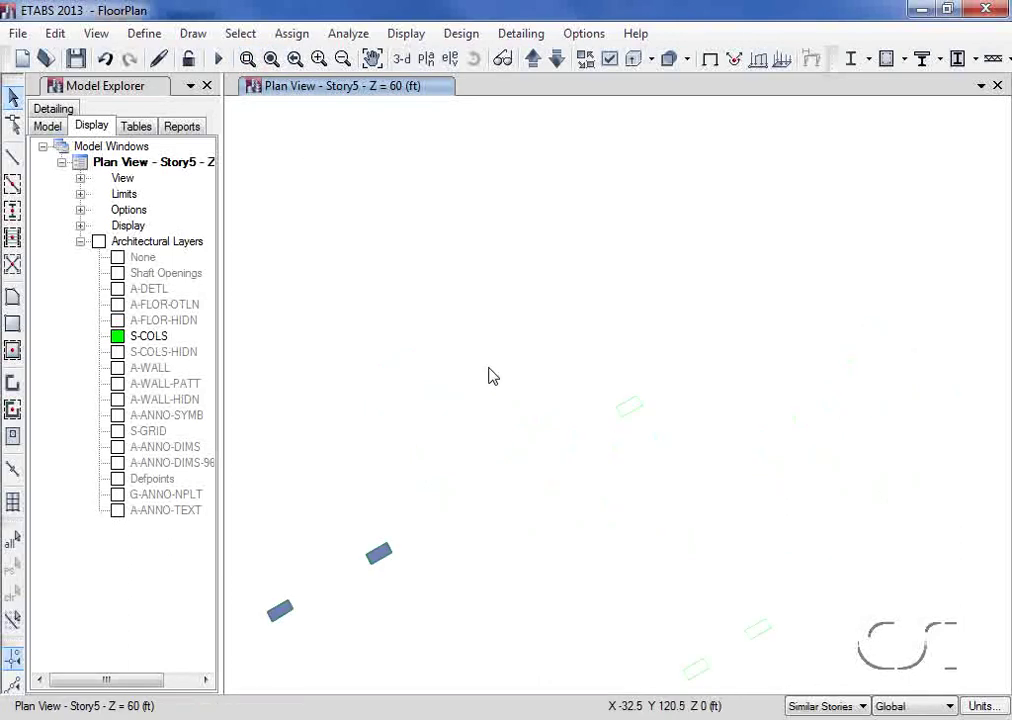
left_click(13, 213)
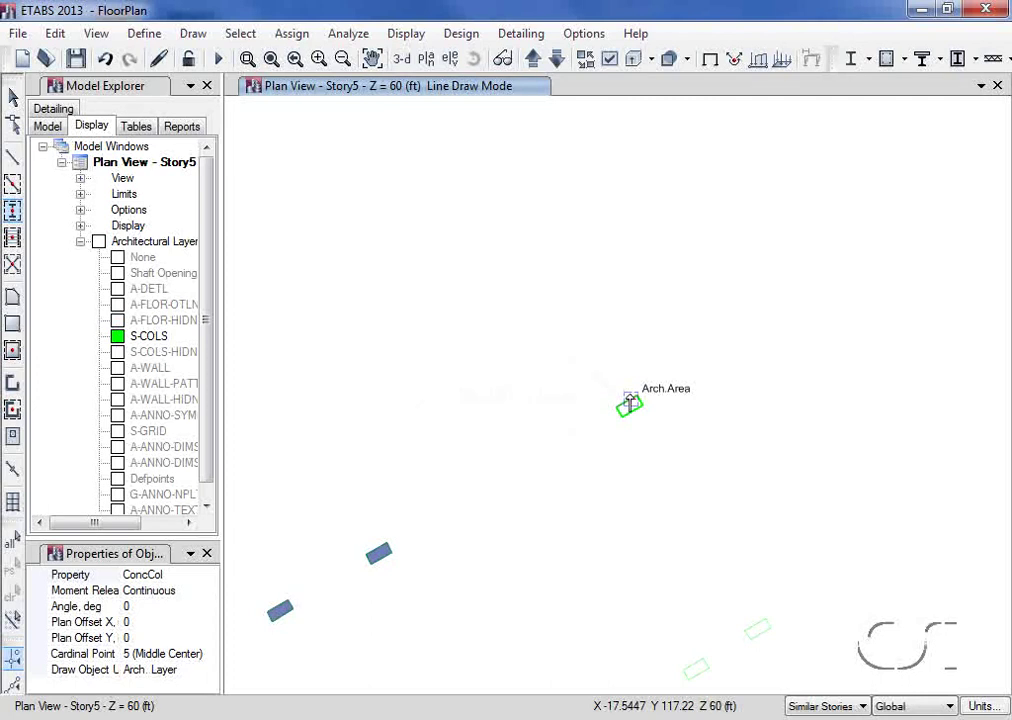
right_click(630, 401)
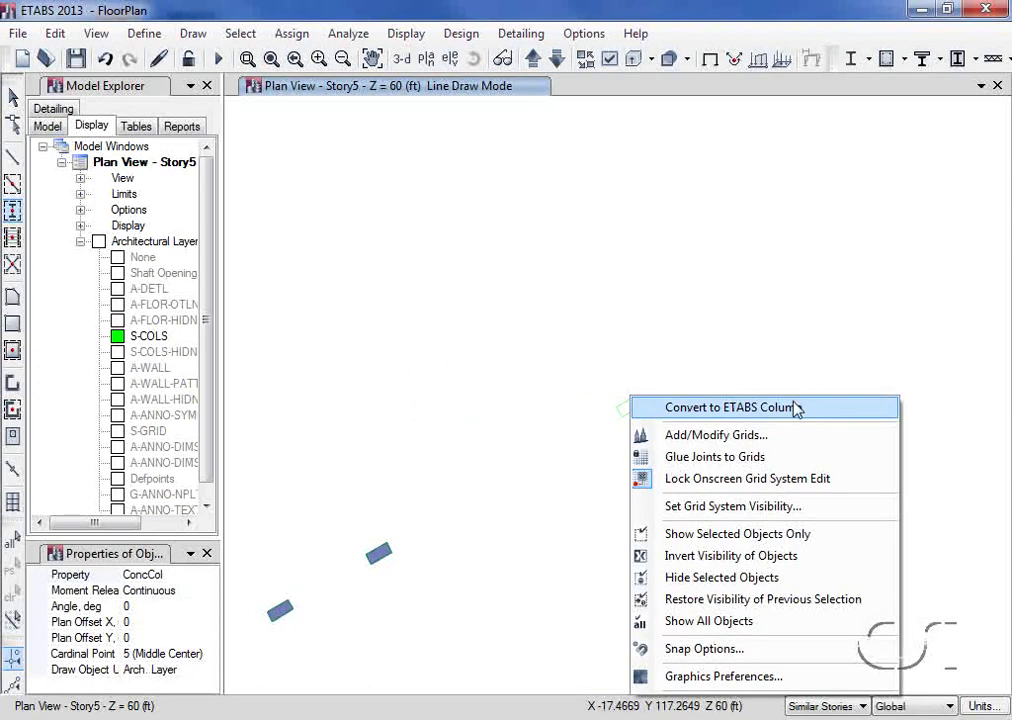
left_click(721, 409)
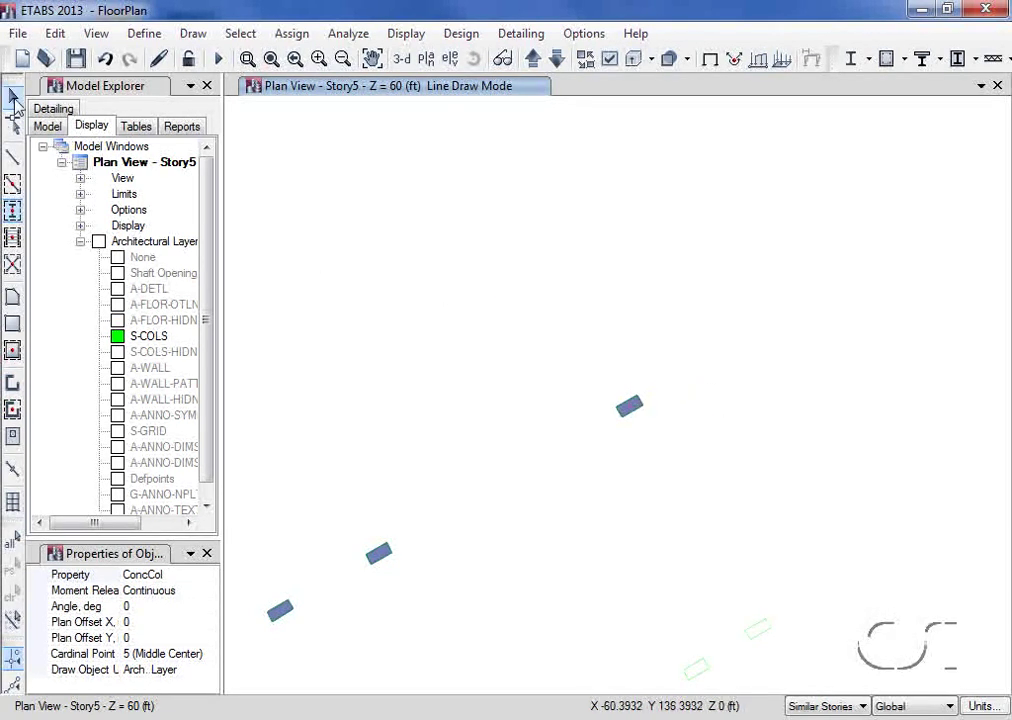
left_click(14, 98)
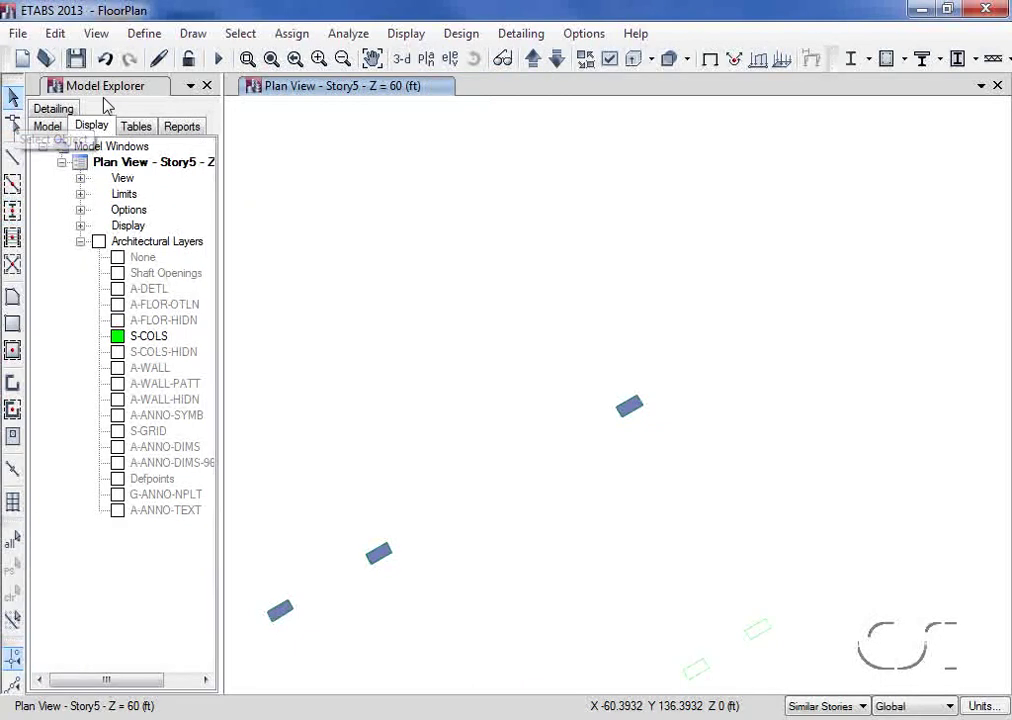
Add column objects for the entire S-COLS architectural layer at once.
left_click(272, 59)
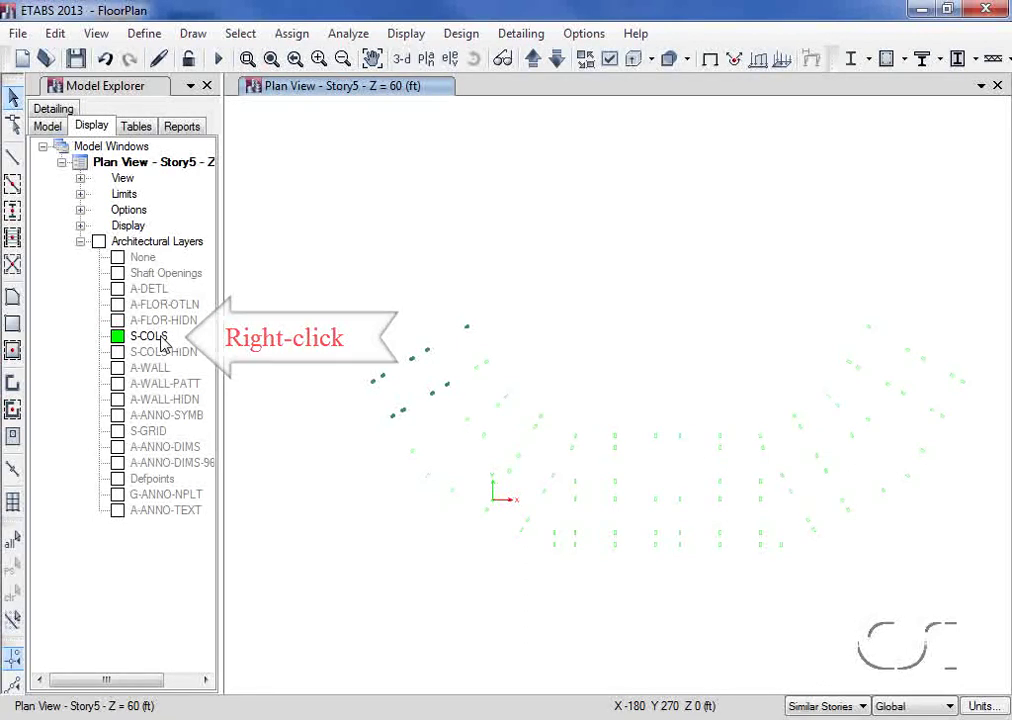
right_click(171, 342)
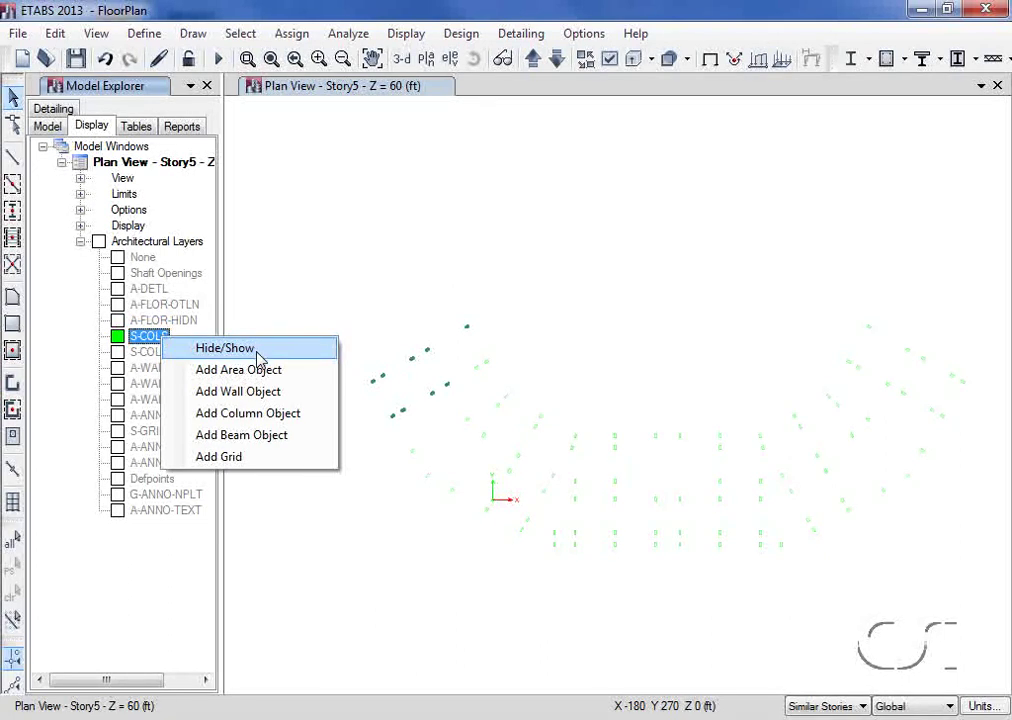
left_click(272, 415)
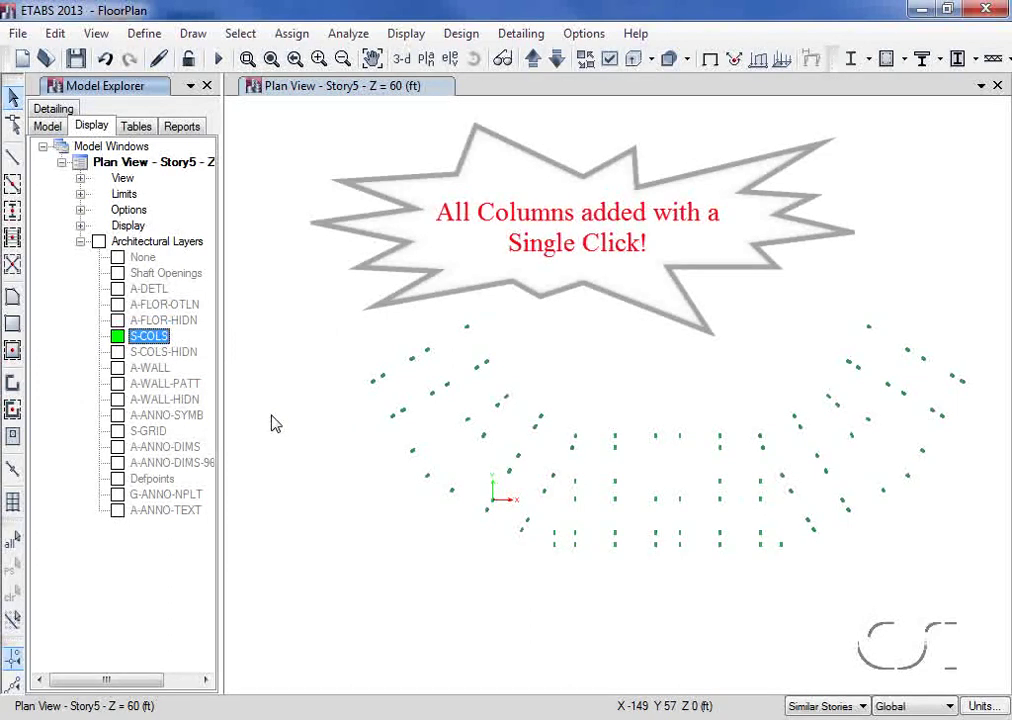
left_click(271, 416)
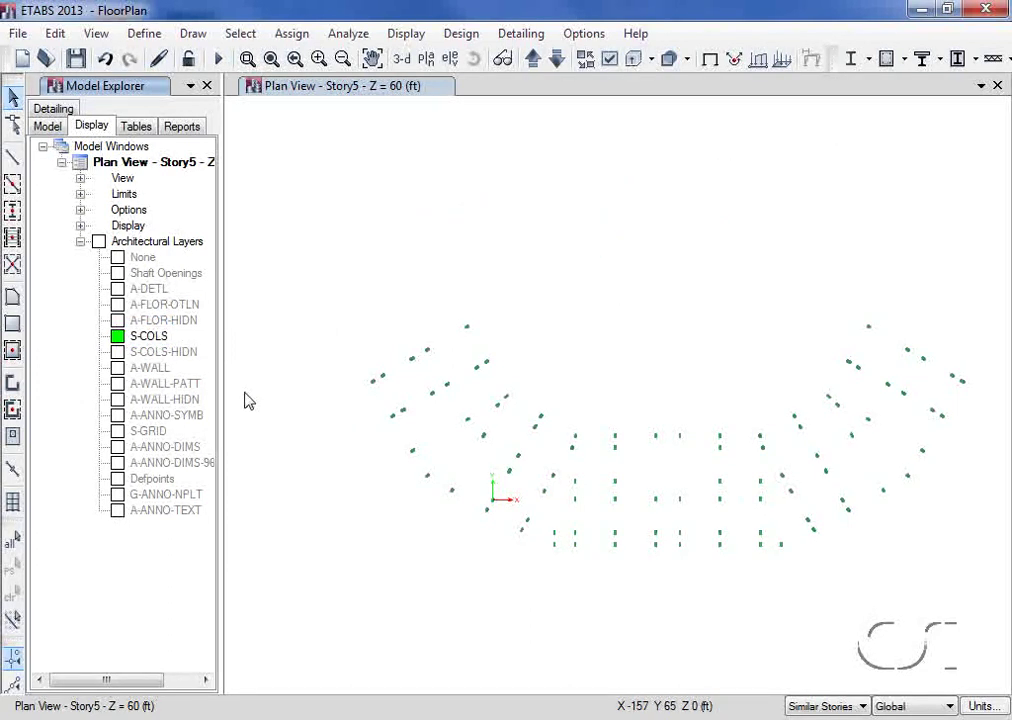
Hide the S-COLS architectural layer and show the A-WALL layer instead.
right_click(155, 338)
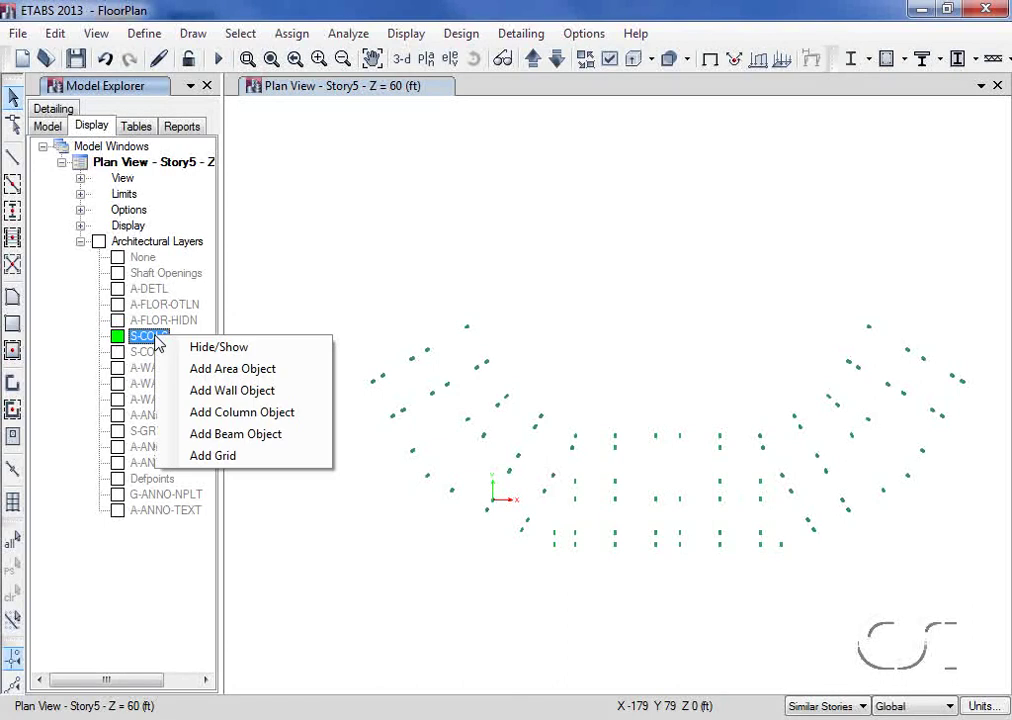
left_click(207, 348)
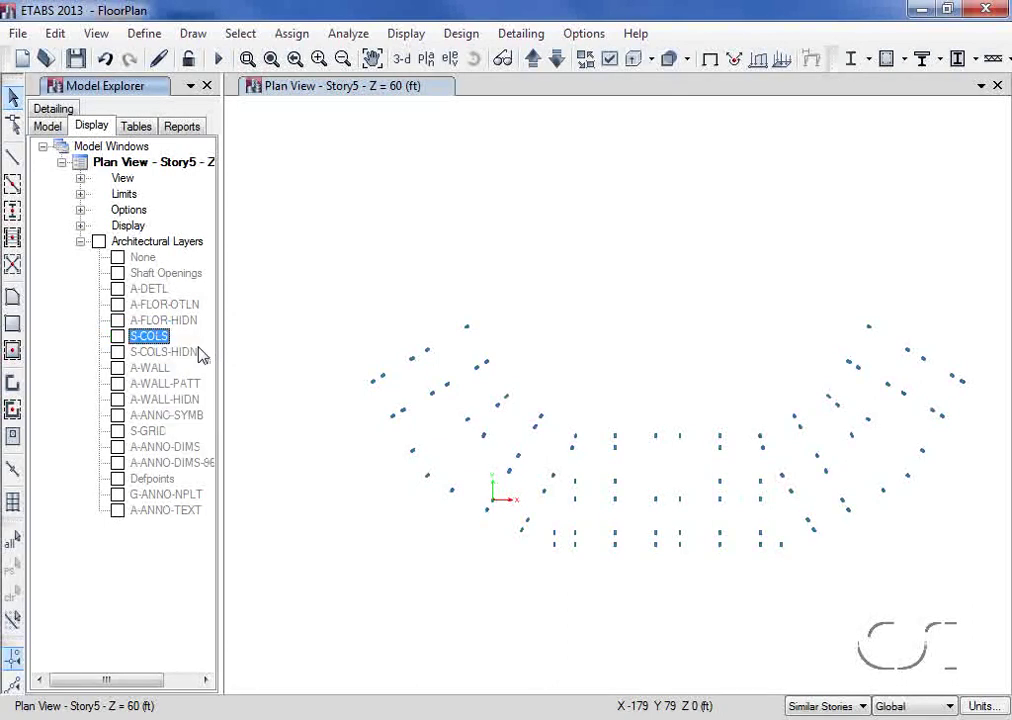
right_click(163, 370)
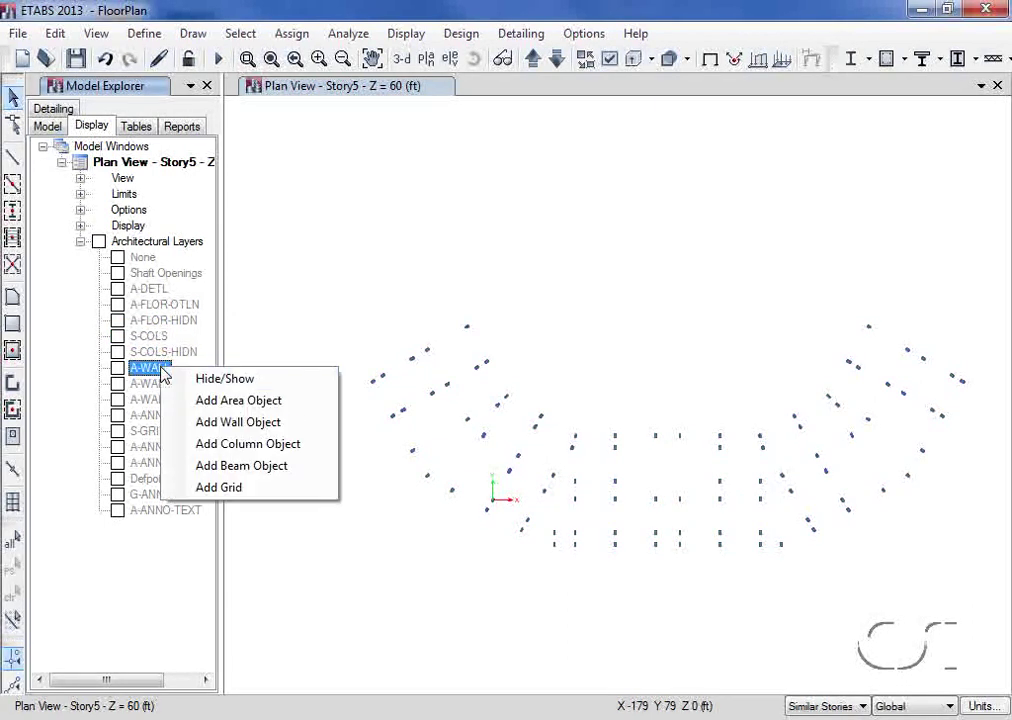
left_click(211, 382)
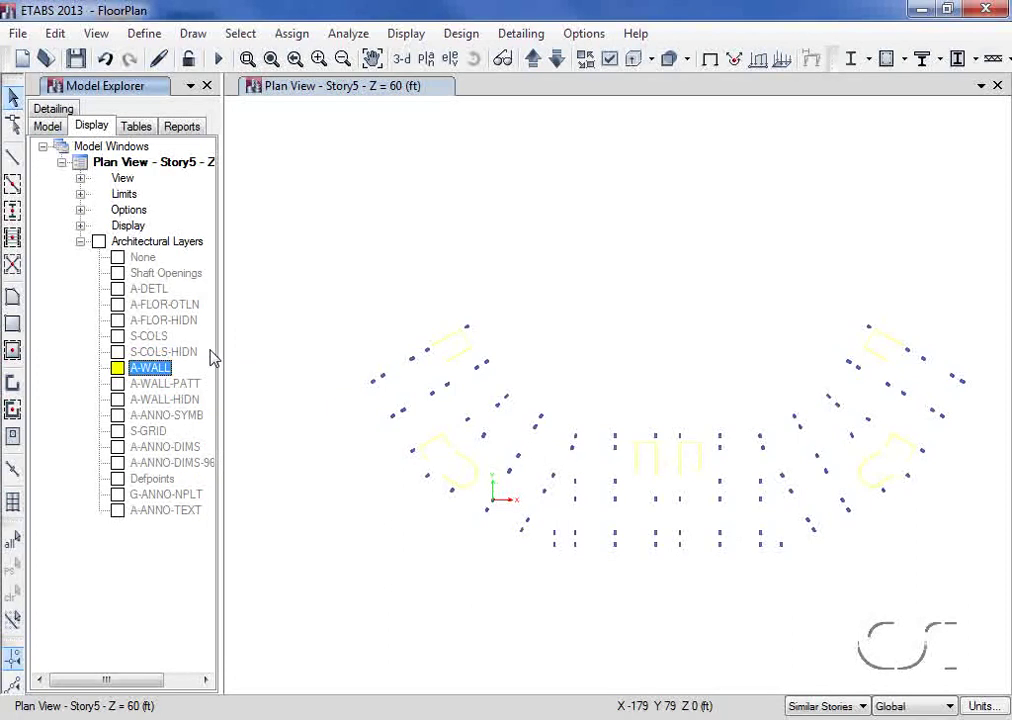
Check the material and thickness of the Wall1 wall section without changing it.
left_click(150, 36)
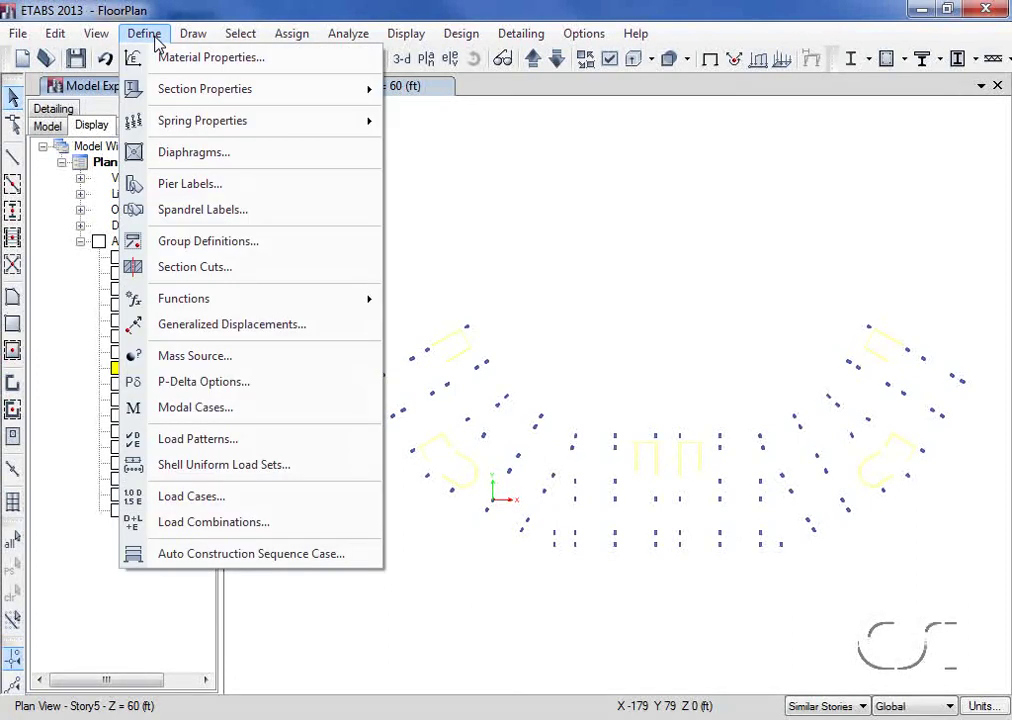
mouse_move(200, 89)
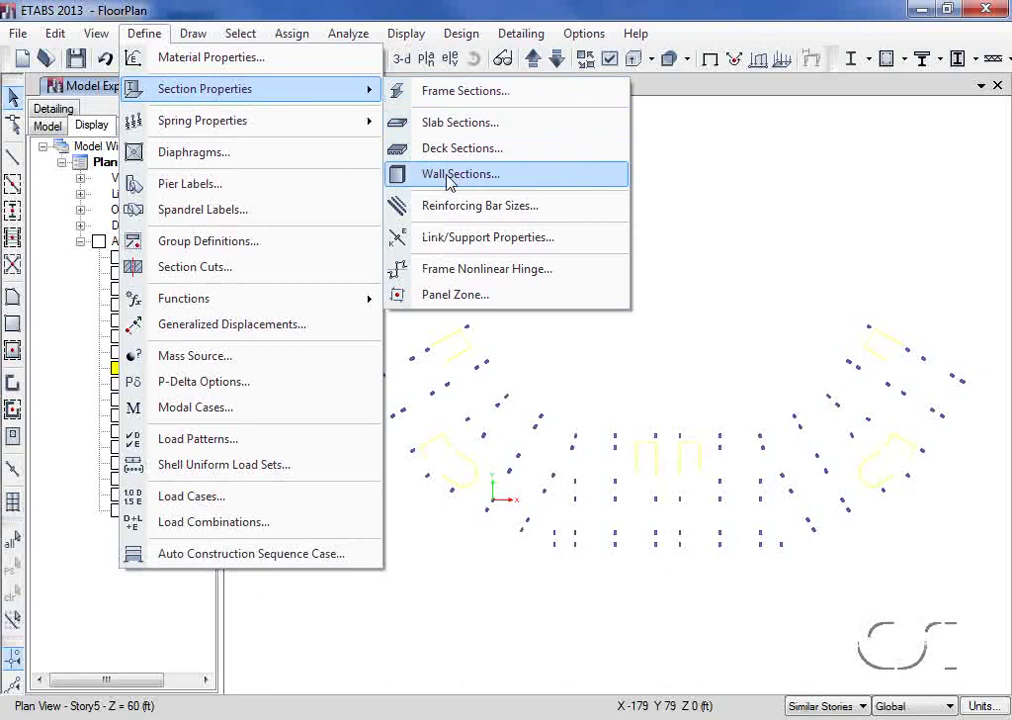
left_click(503, 183)
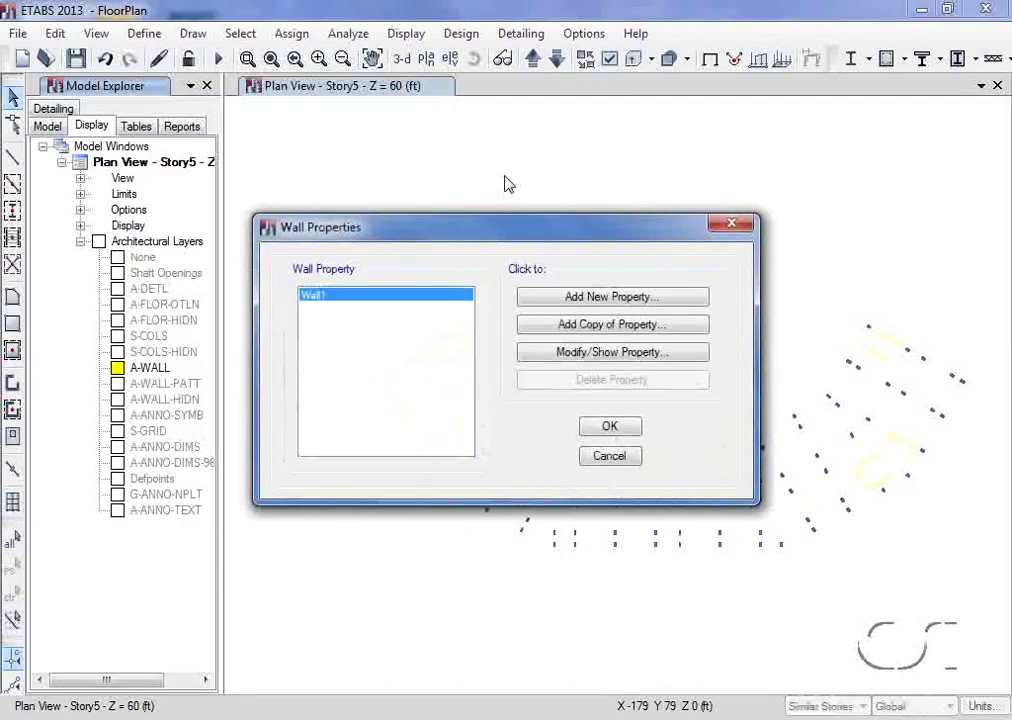
left_click(548, 359)
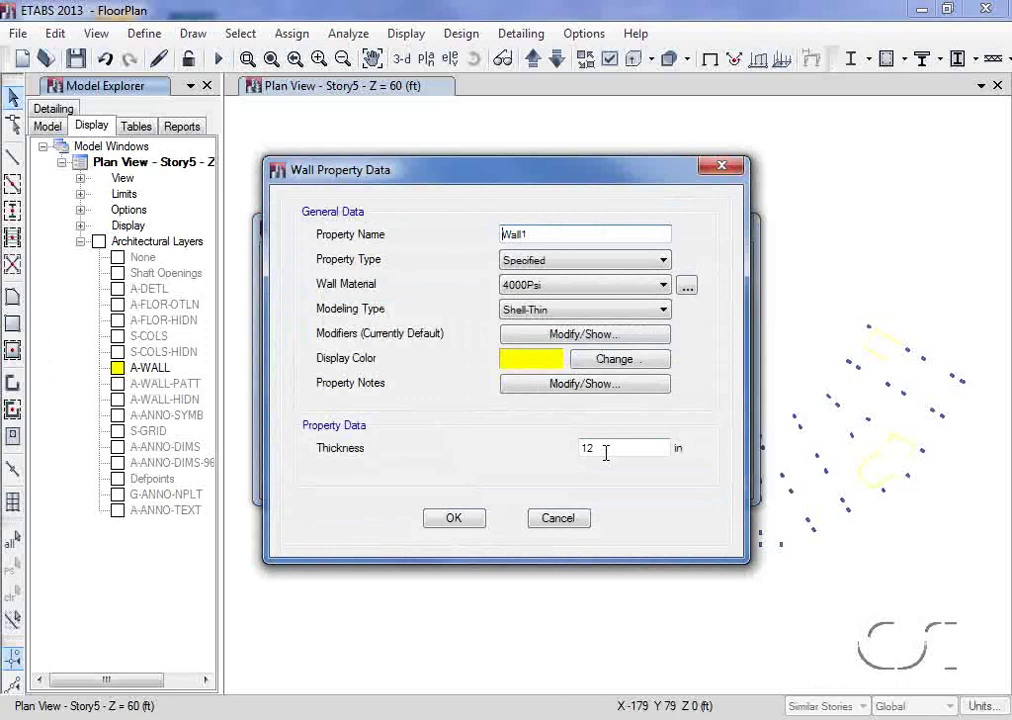
left_click(467, 522)
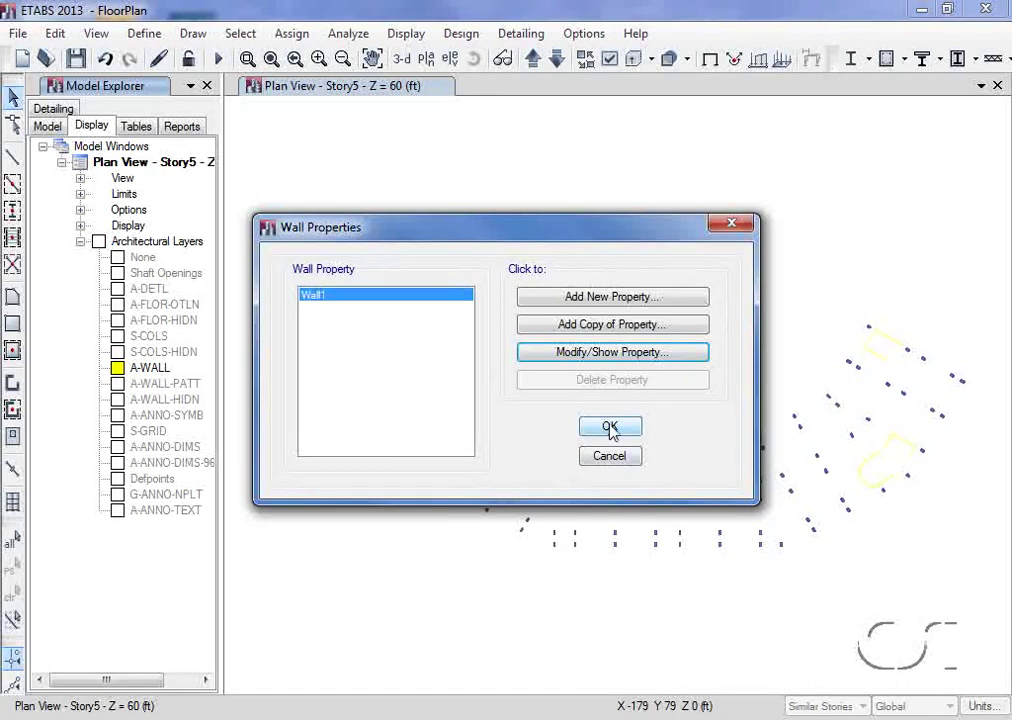
left_click(610, 428)
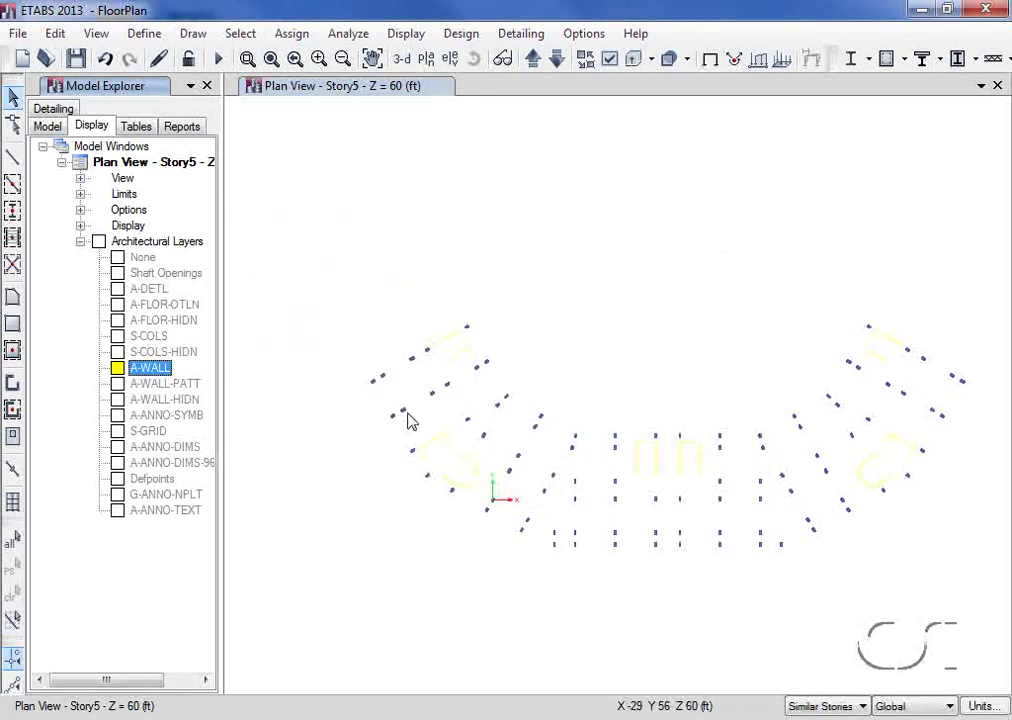
Quick-draw Wall1 pier walls using the Arch. Layer in a window around all wall outlines of the plan's left wing.
left_click(15, 410)
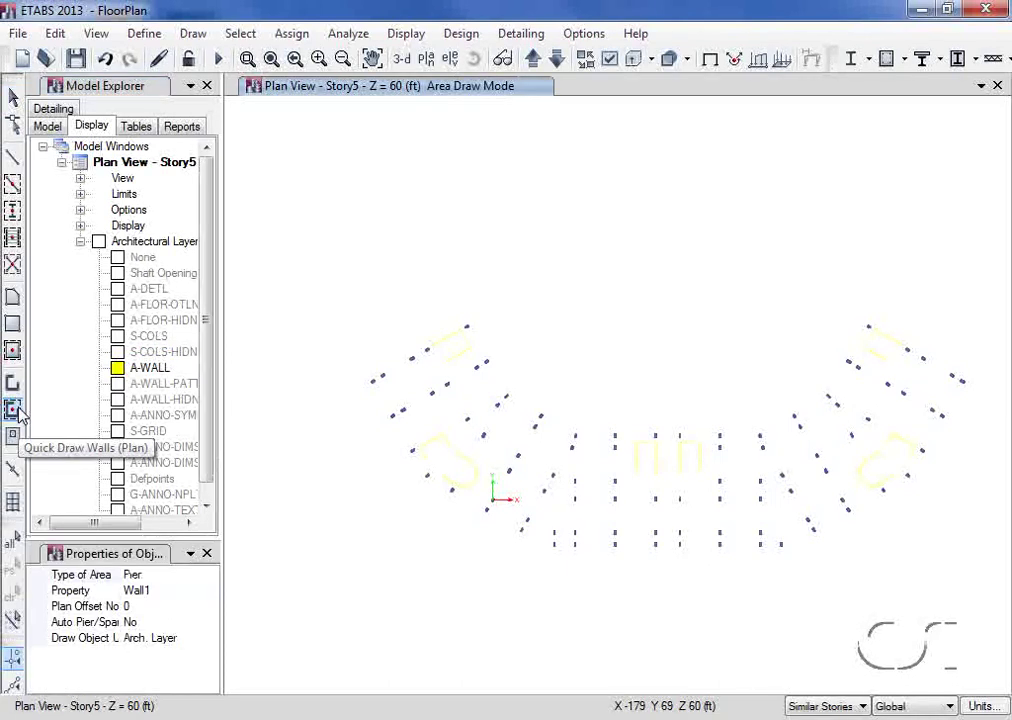
left_click(138, 639)
left_click(209, 638)
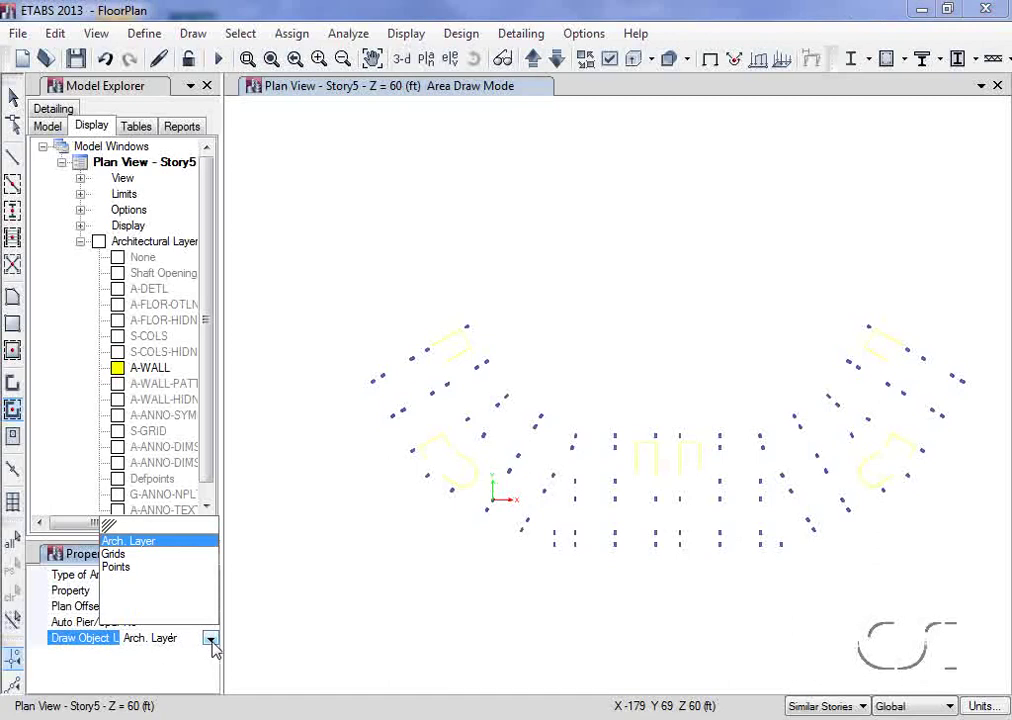
left_click(148, 543)
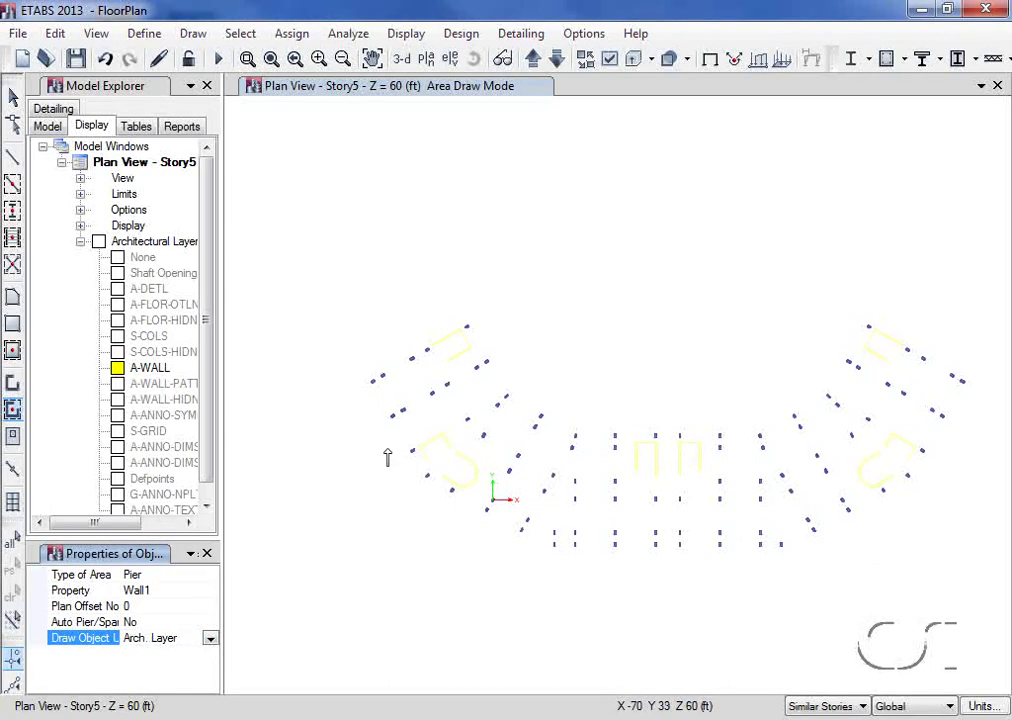
mouse_move(379, 295)
left_mouse_down()
mouse_move(430, 482)
mouse_move(491, 506)
left_mouse_up()
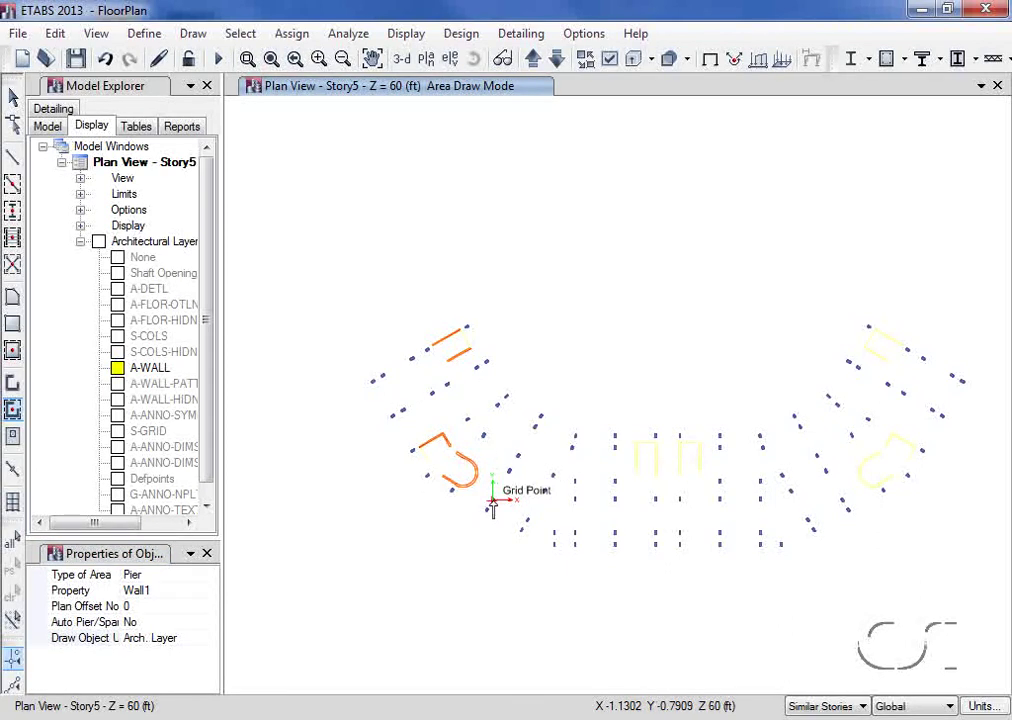
Add wall objects for the entire A-WALL architectural layer at once.
right_click(156, 373)
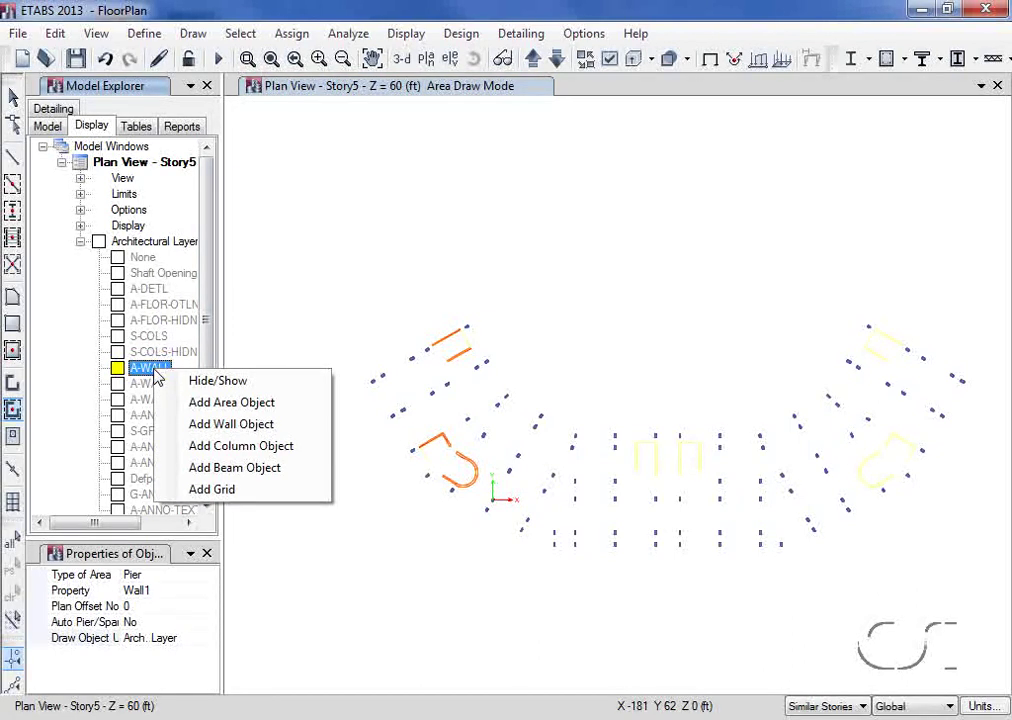
left_click(262, 425)
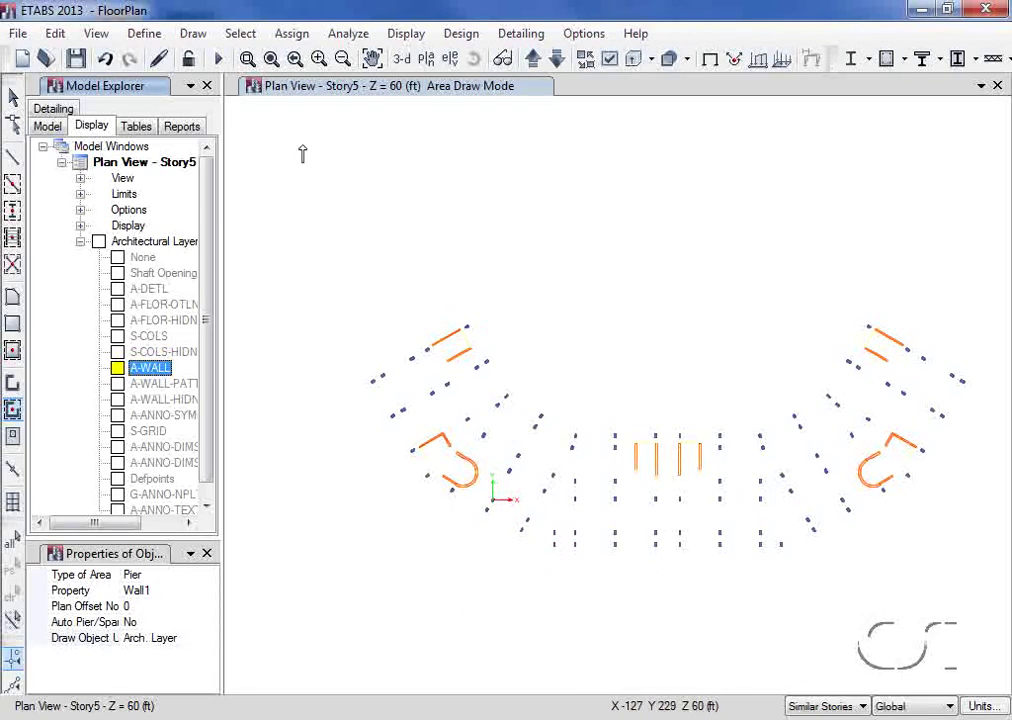
Convert the two horizontal A-WALL lines capping the central pairs of walls into Wall1 pier walls.
left_click(247, 59)
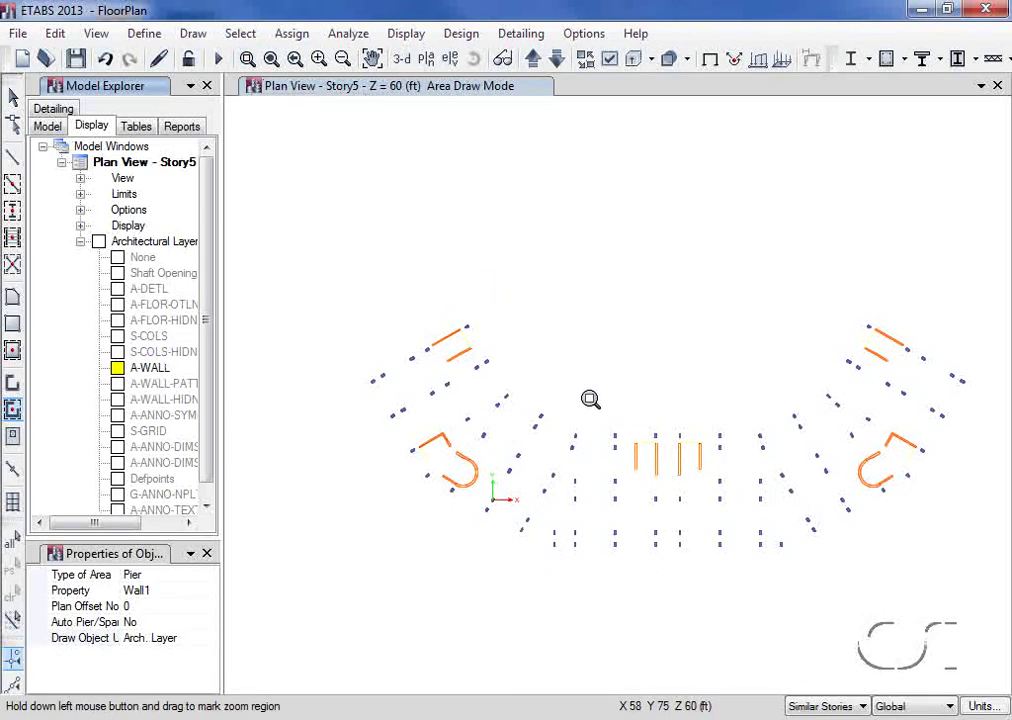
left_click_drag(603, 400, 735, 492)
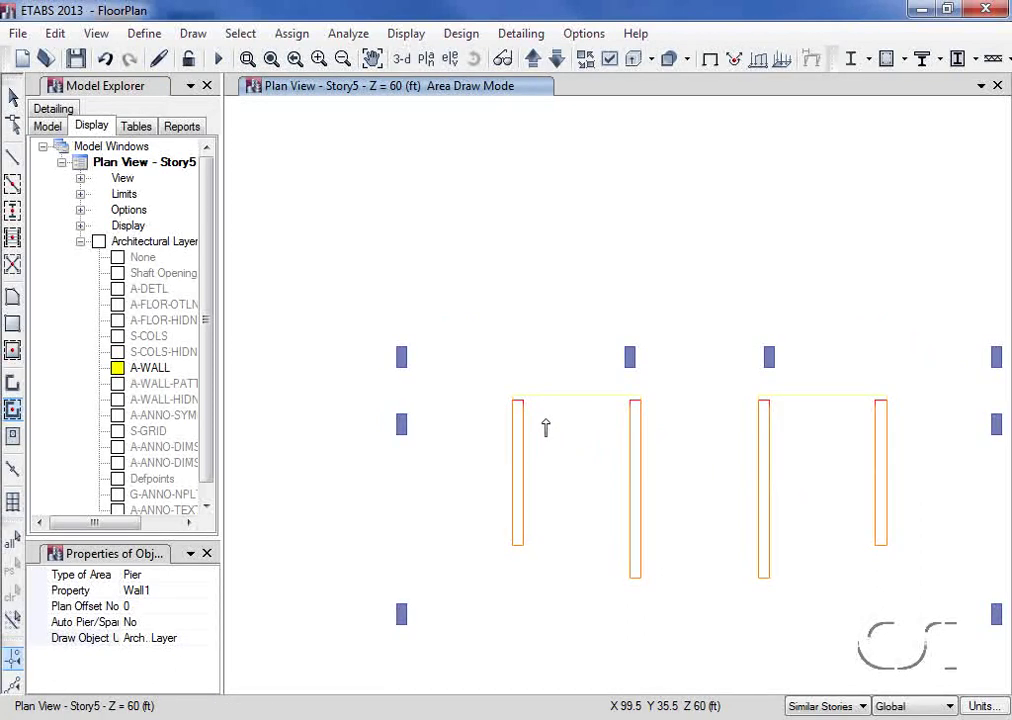
left_click(12, 385)
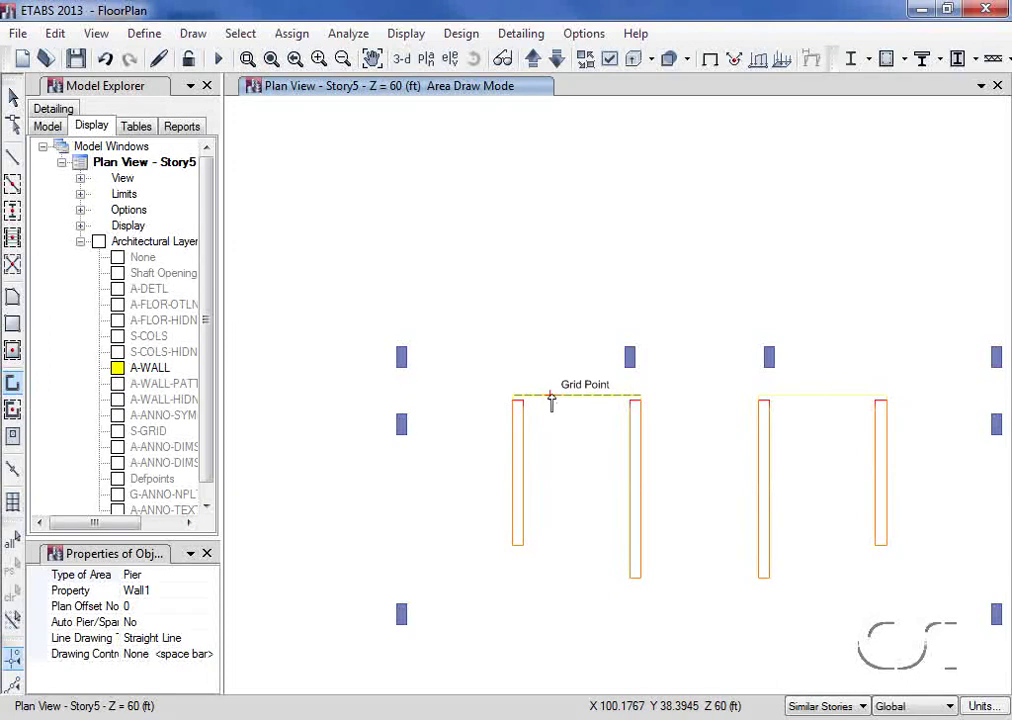
right_click(551, 400)
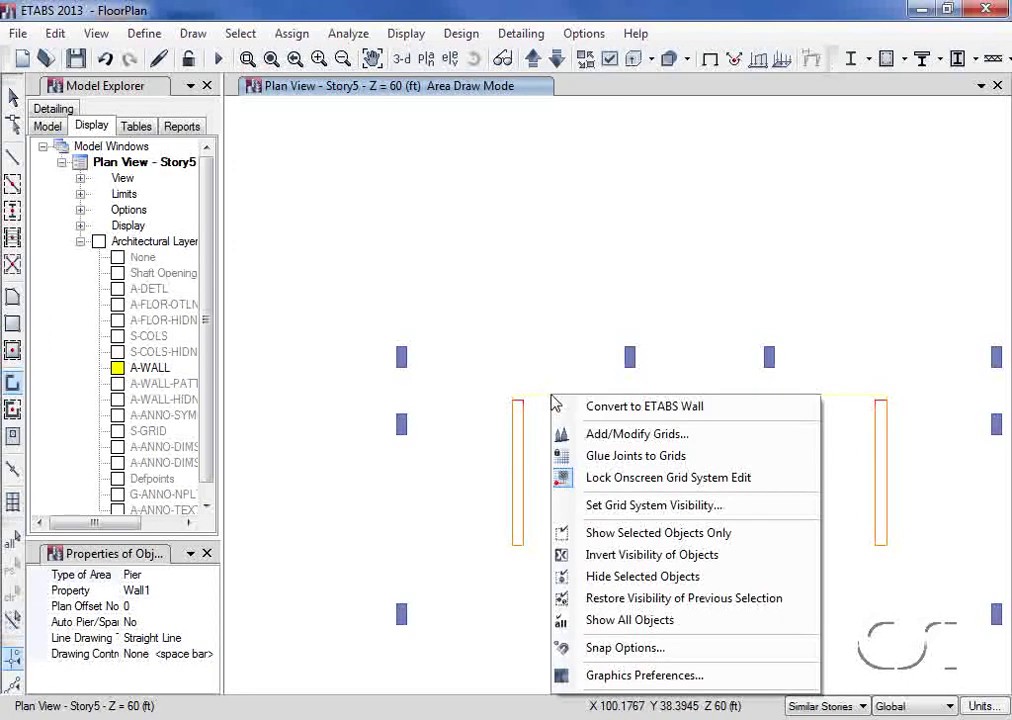
left_click(619, 416)
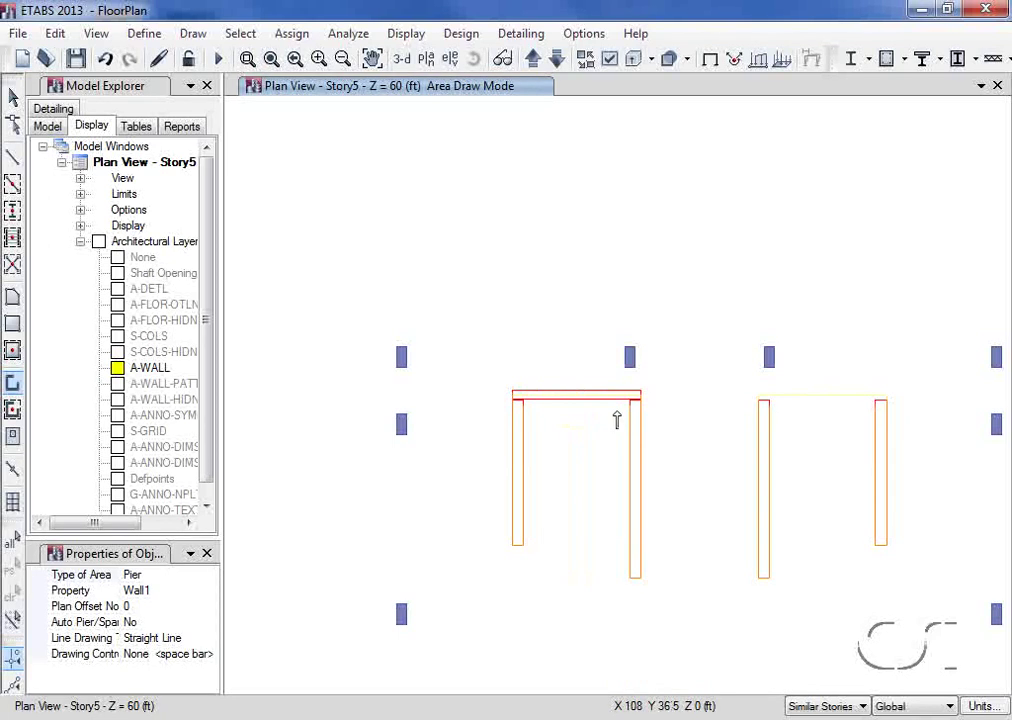
right_click(808, 400)
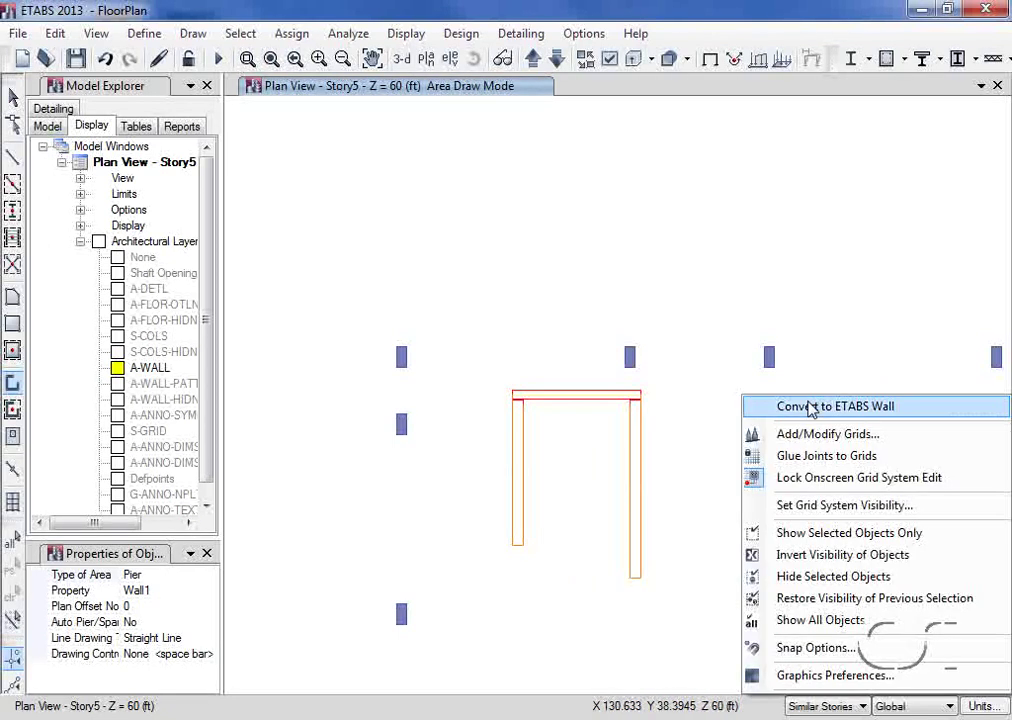
left_click(810, 407)
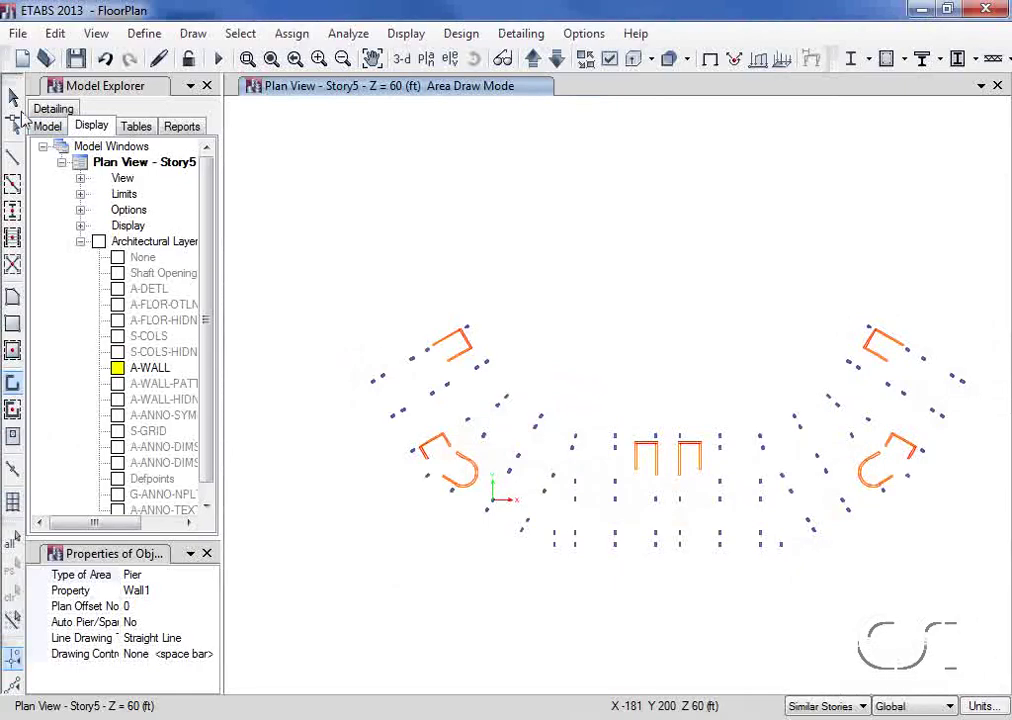
left_click(12, 98)
Review the list of defined wall section properties without changing any of them.
left_click(144, 34)
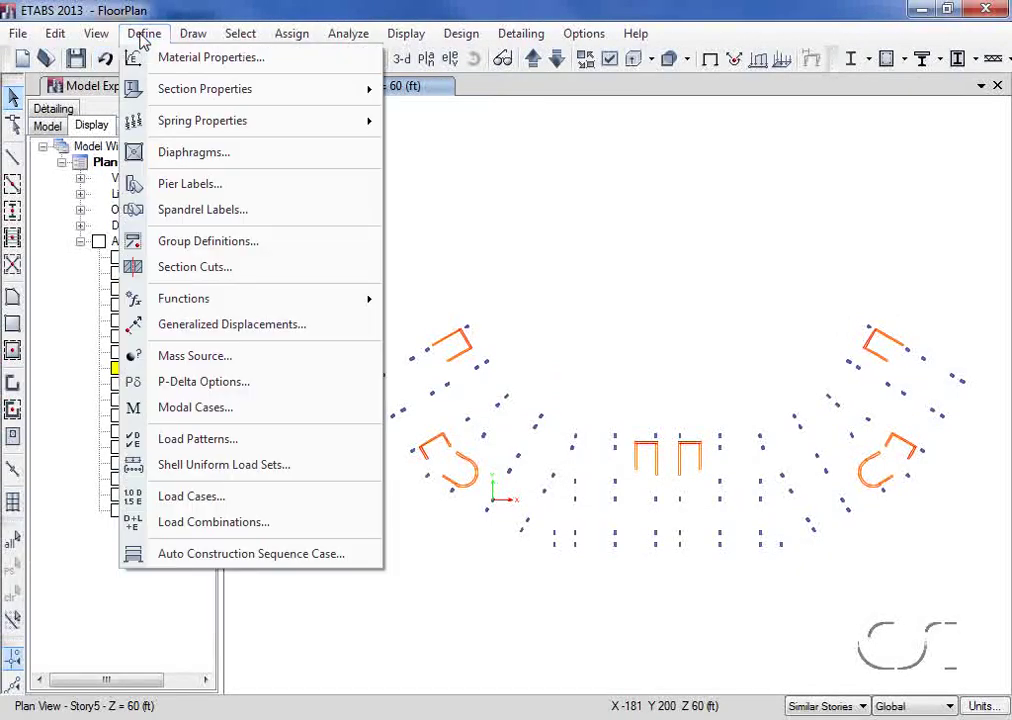
mouse_move(200, 89)
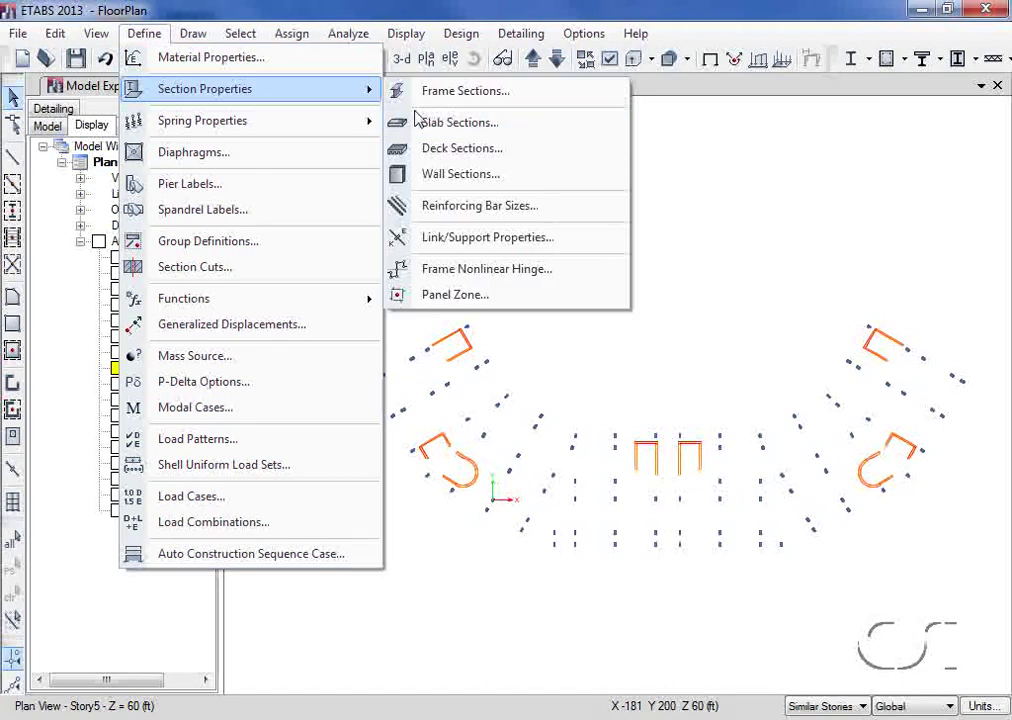
left_click(511, 190)
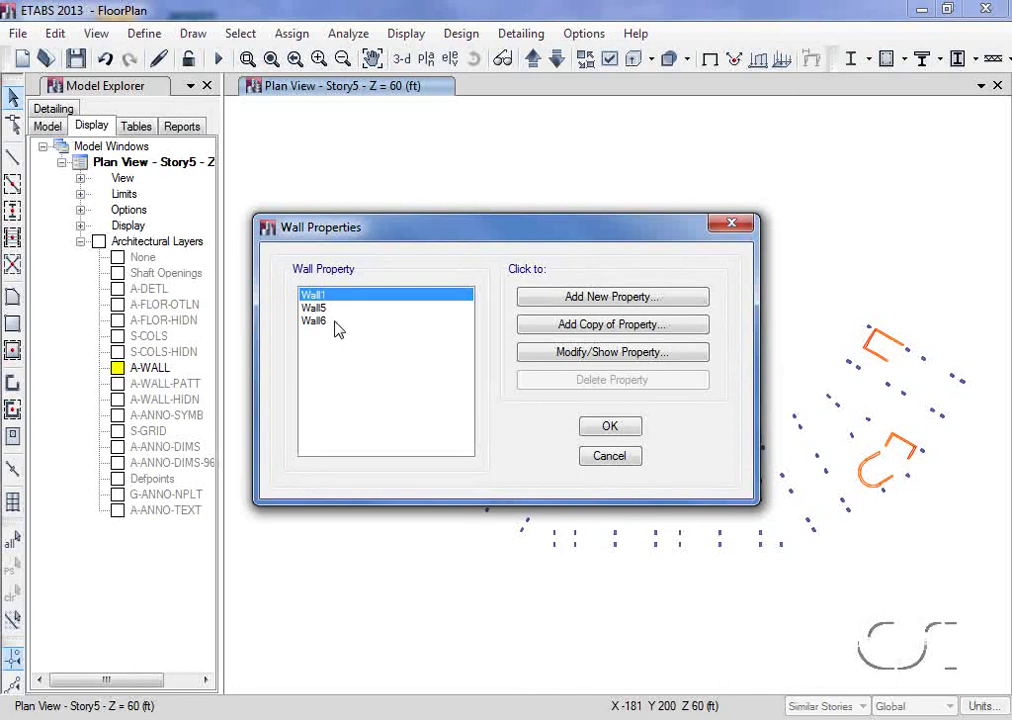
left_click(612, 427)
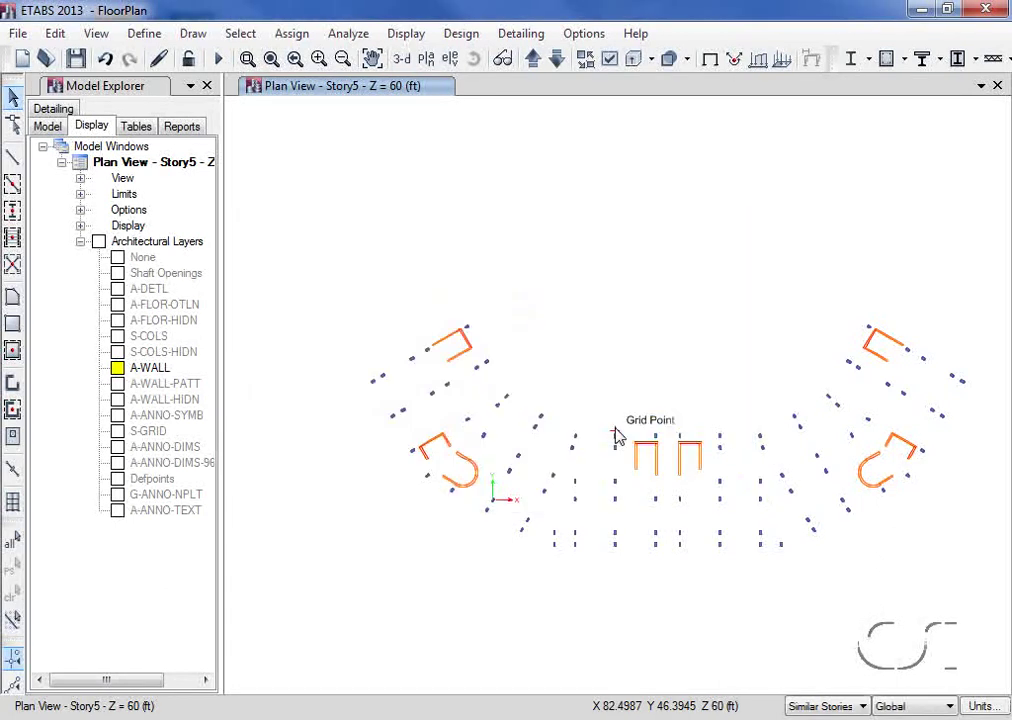
Hide the A-WALL architectural layer and show the A-FLOR-OTLN floor outline layer instead.
left_click(150, 371)
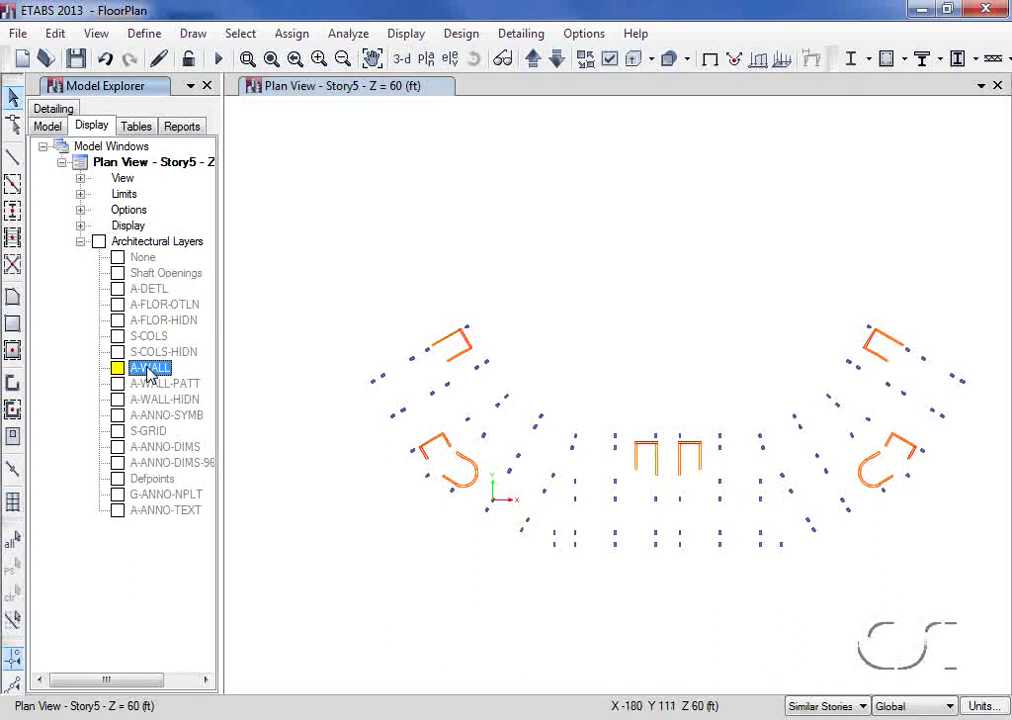
right_click(150, 371)
left_click(172, 380)
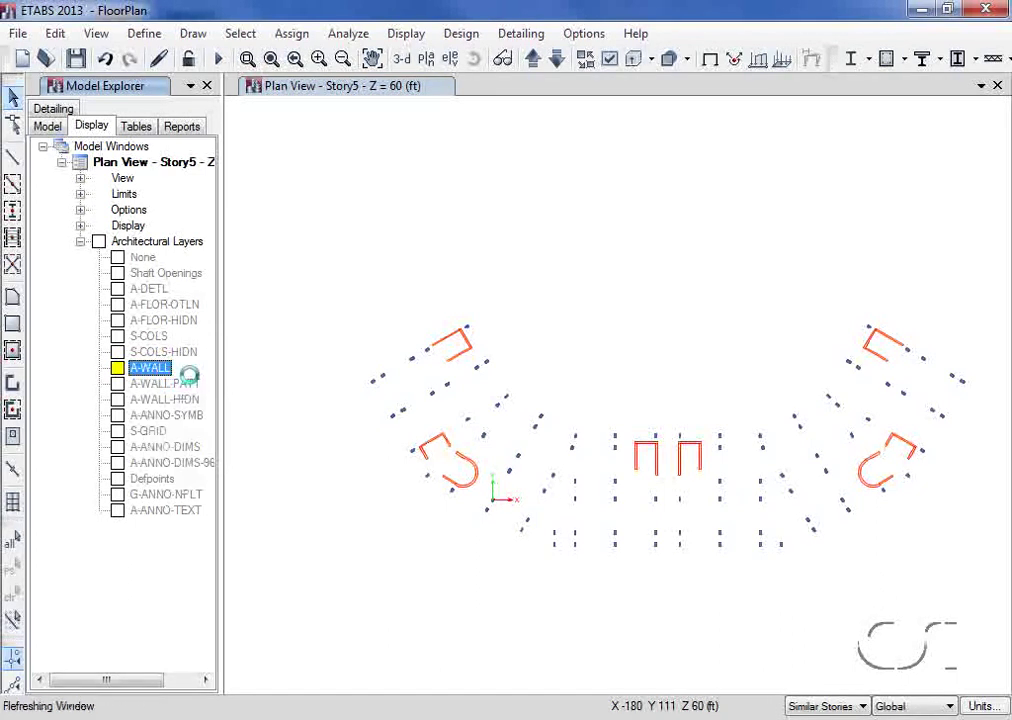
left_click(190, 307)
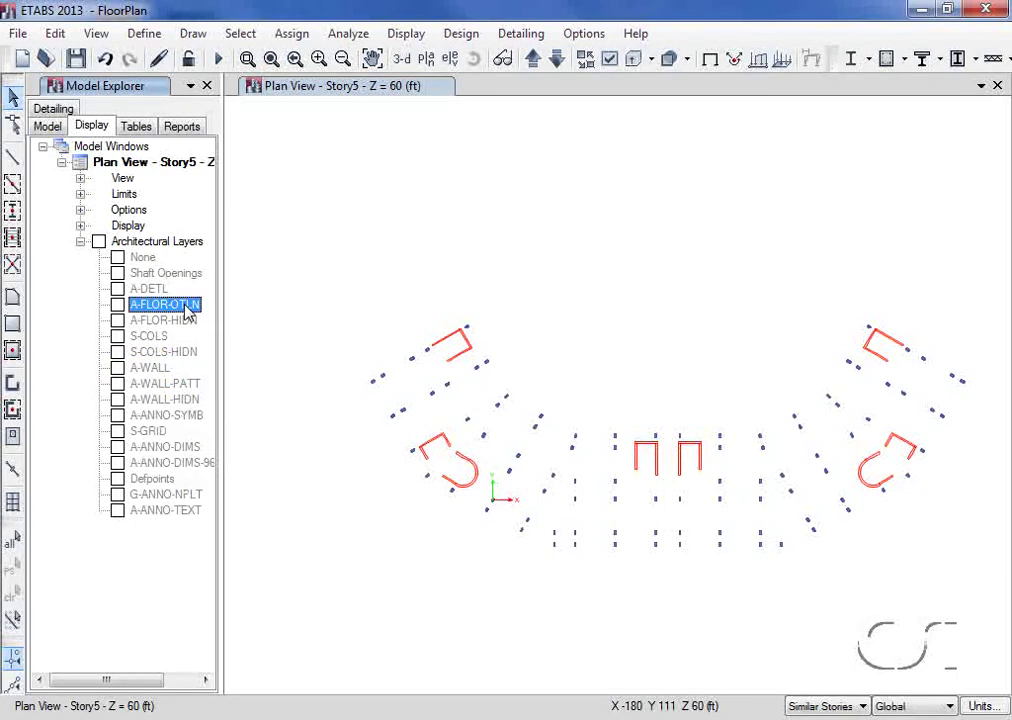
right_click(190, 310)
left_click(235, 318)
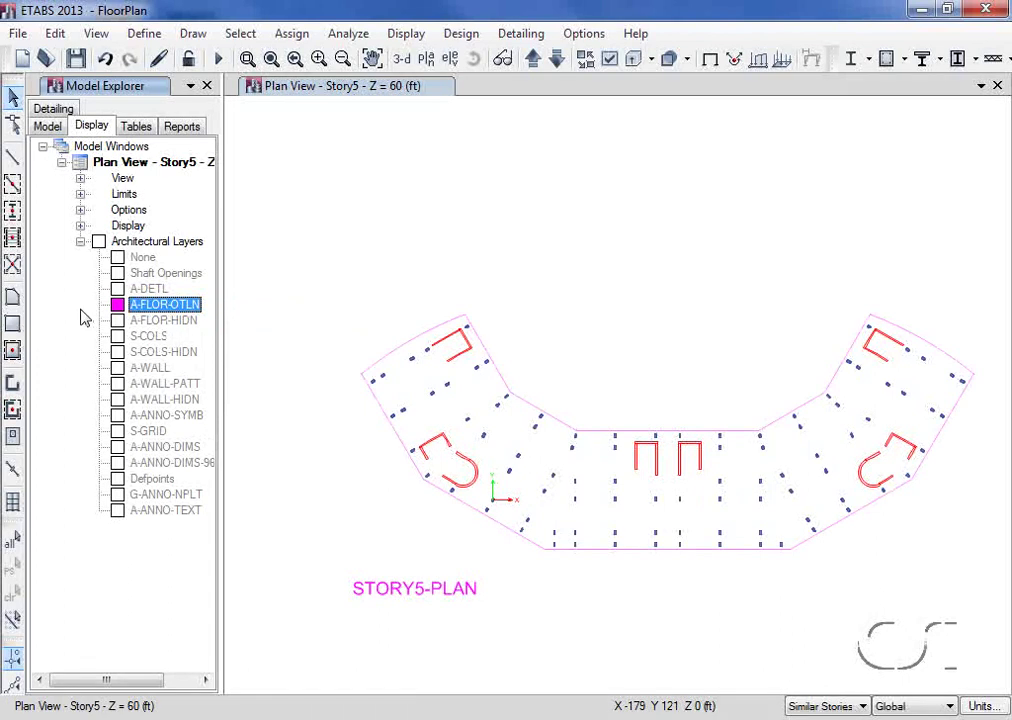
Draw the Story5 floor by converting the A-FLOR-OTLN outline into an ETABS area with the Slab1 property.
left_click(13, 299)
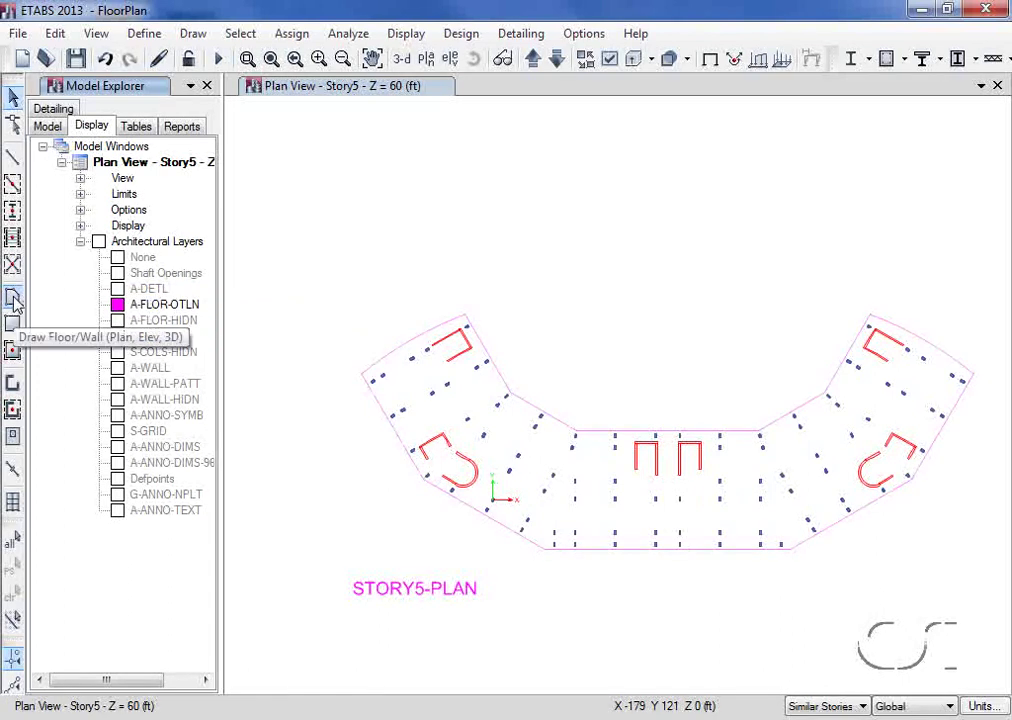
left_click(13, 299)
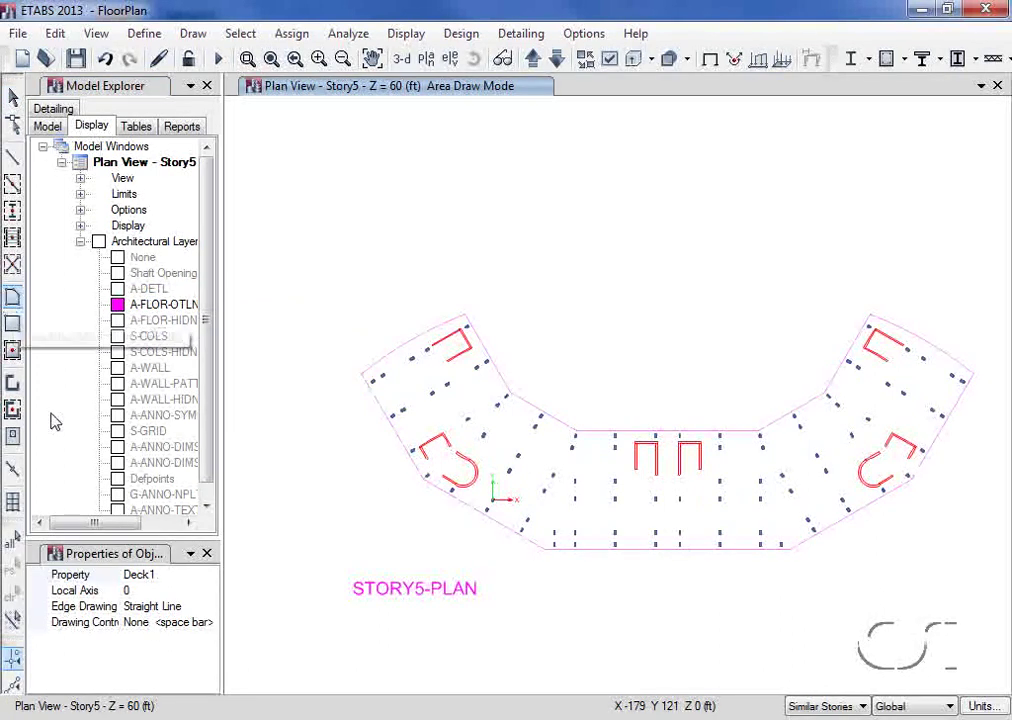
left_click(165, 575)
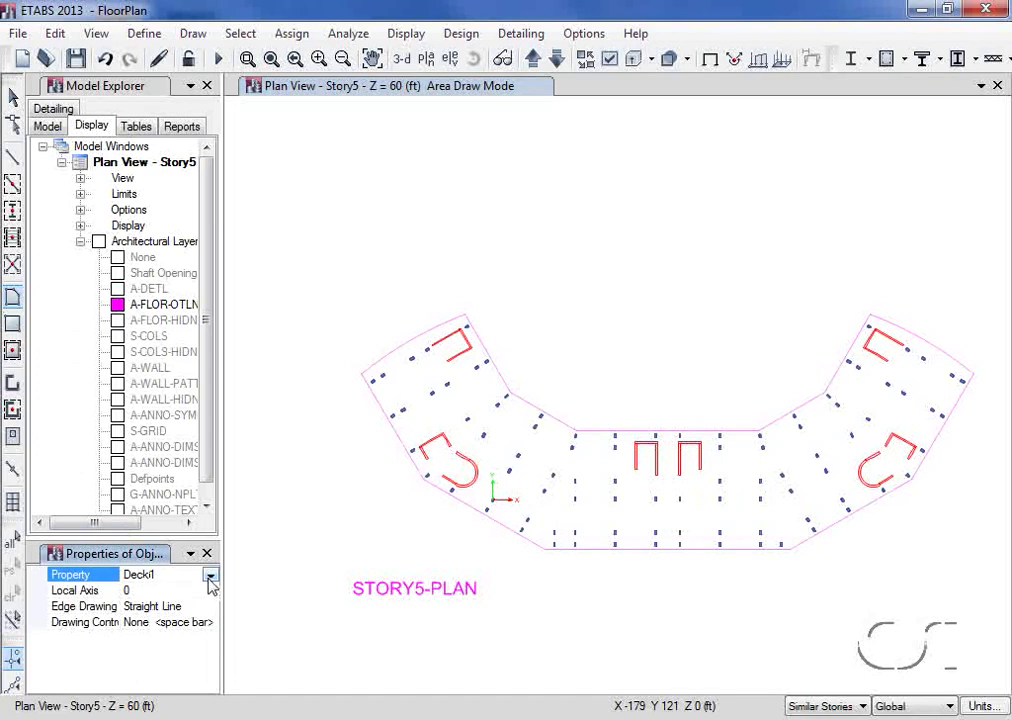
left_click(211, 576)
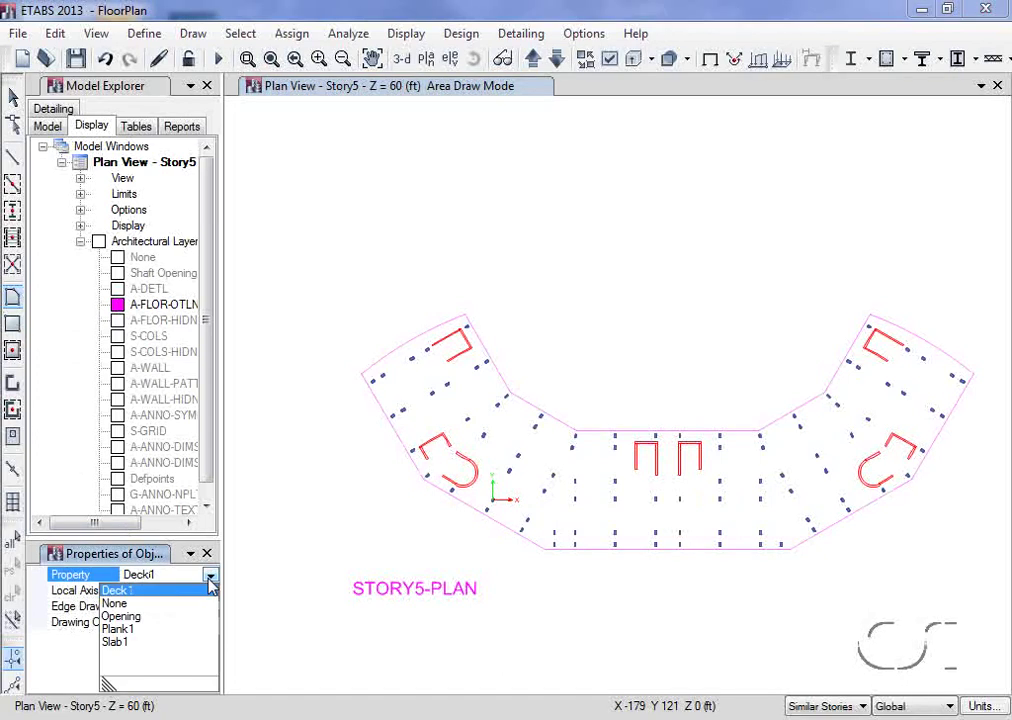
left_click(110, 641)
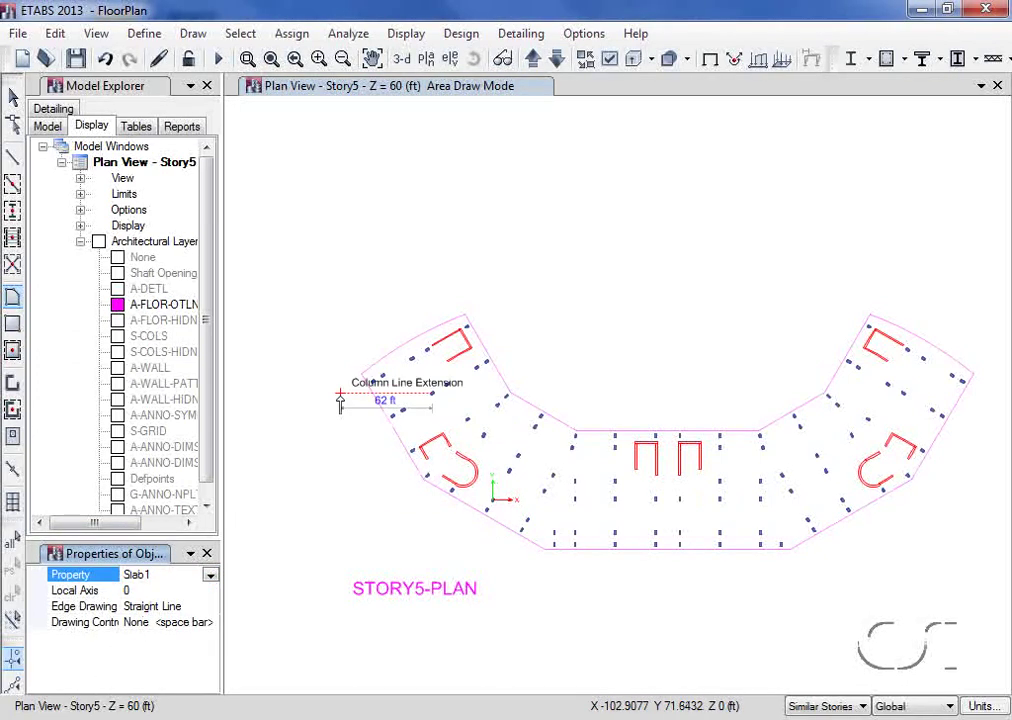
right_click(395, 354)
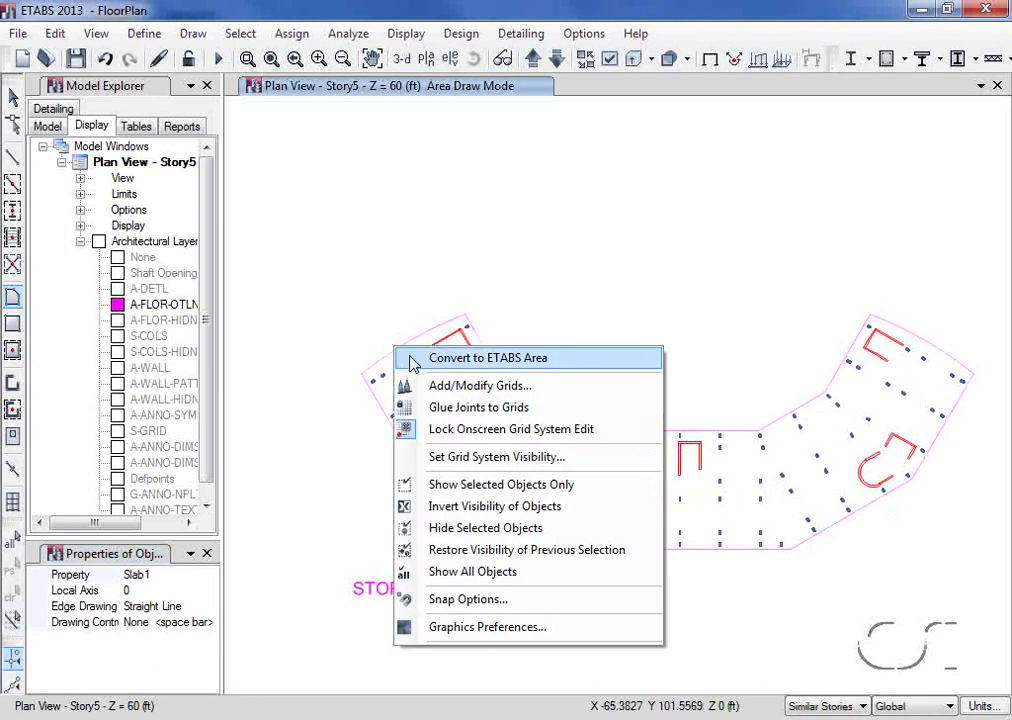
left_click(473, 362)
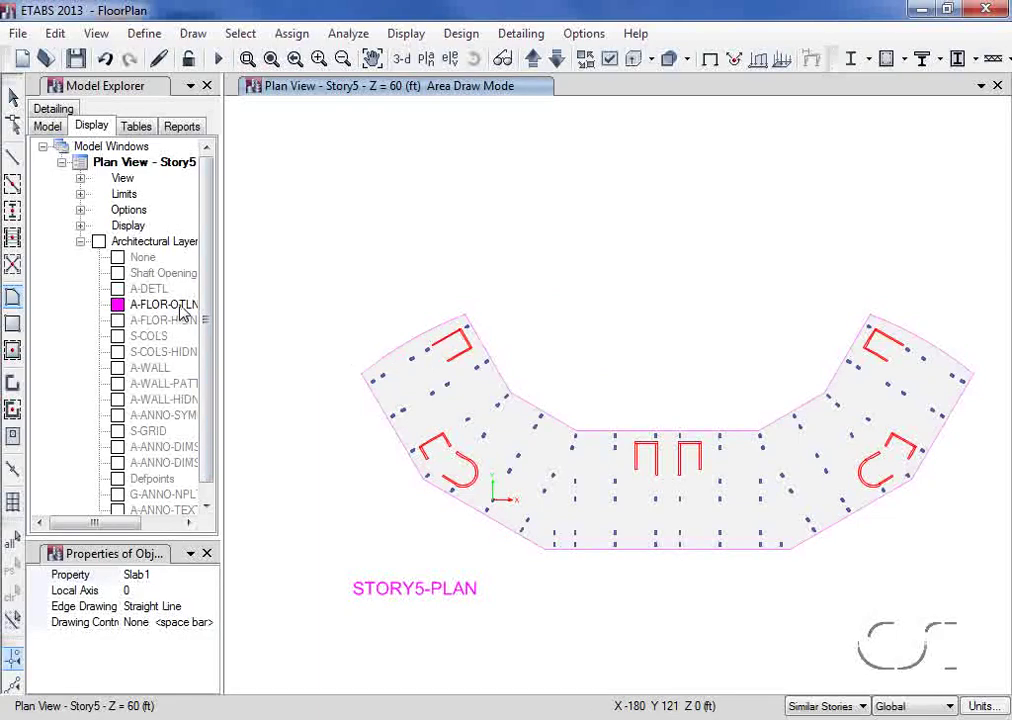
right_click(183, 312)
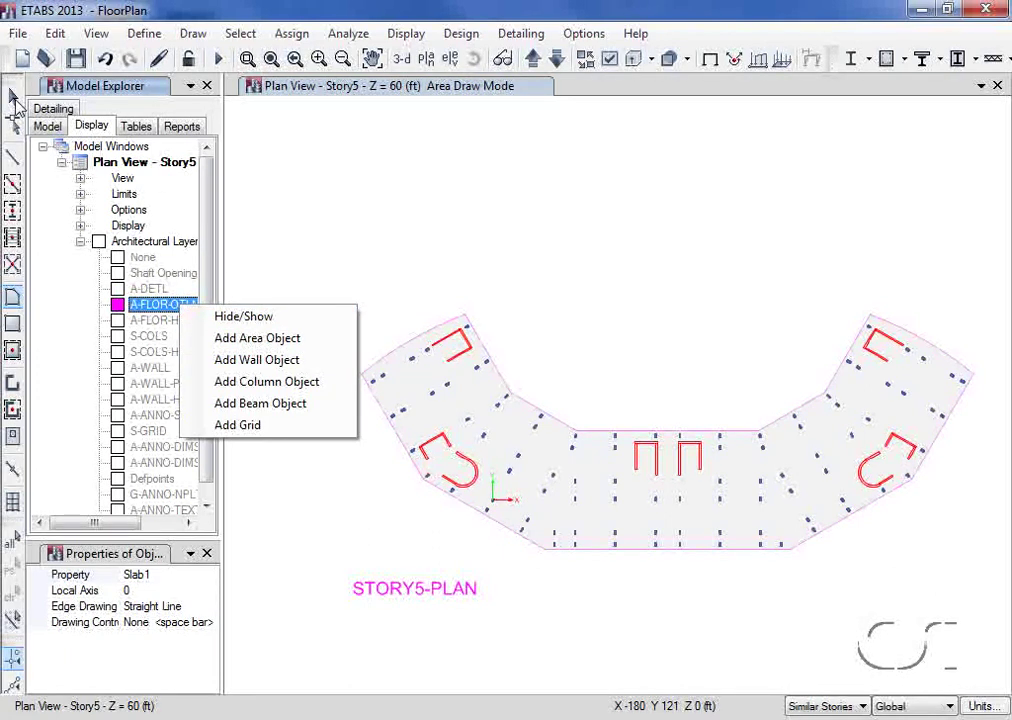
left_click(14, 96)
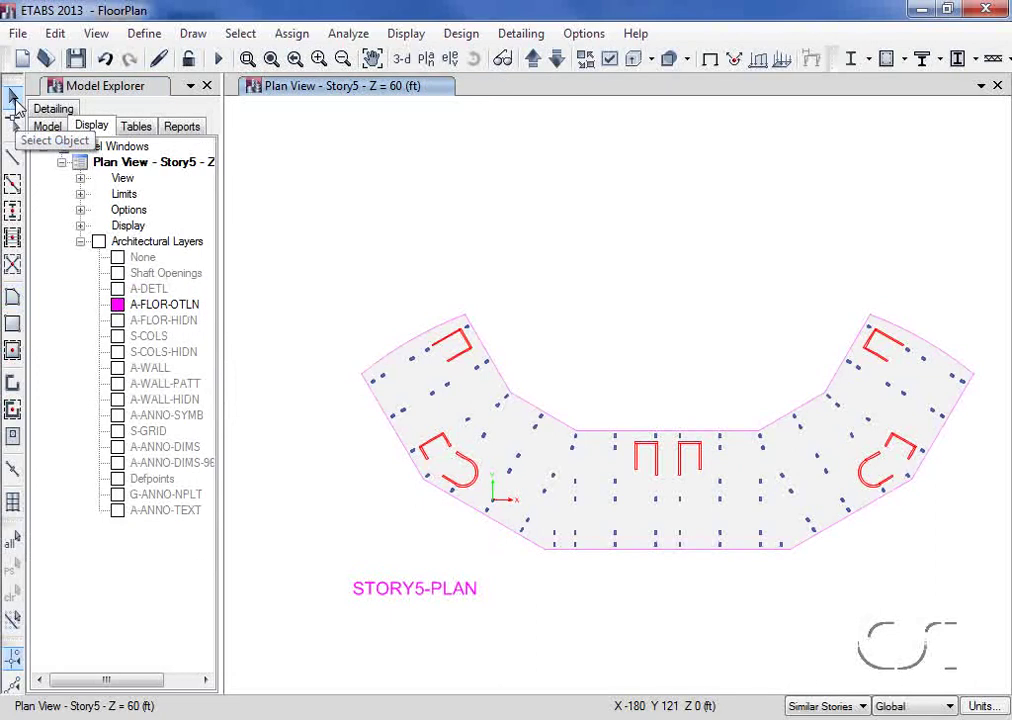
Hide the A-FLOR-OTLN architectural layer and show the Shaft Openings layer instead.
right_click(155, 308)
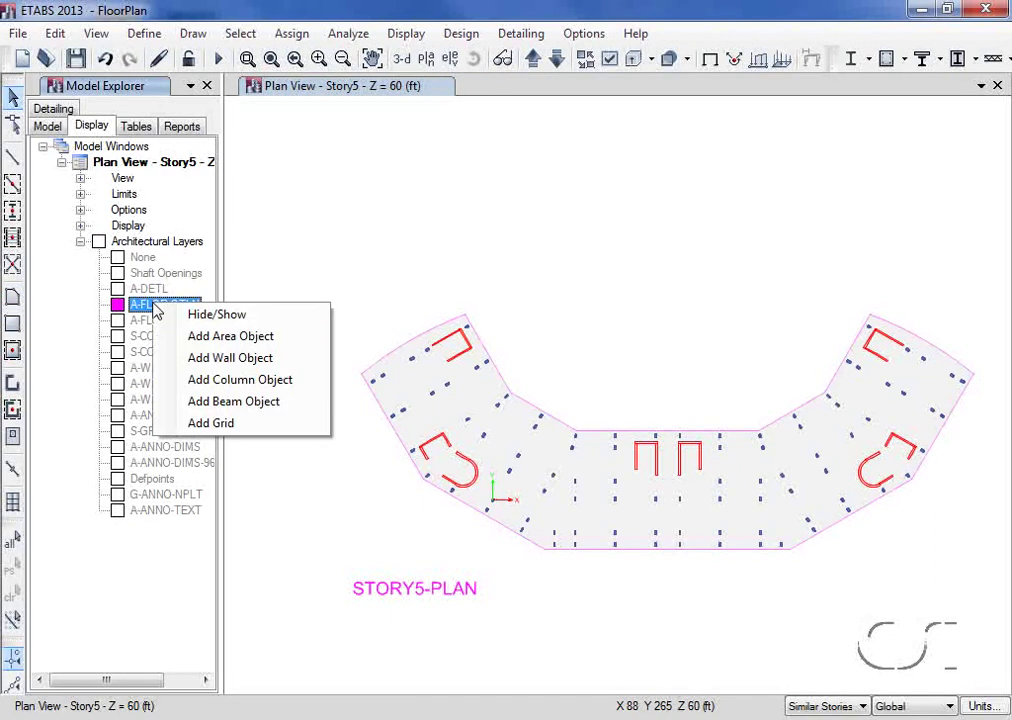
left_click(241, 314)
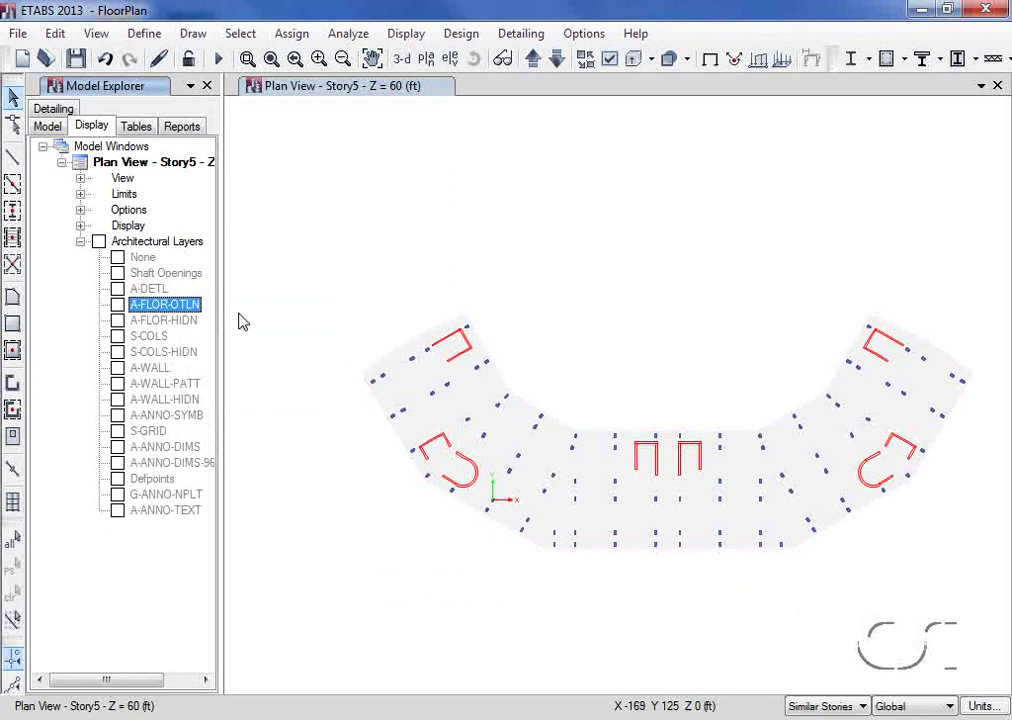
left_click(158, 275)
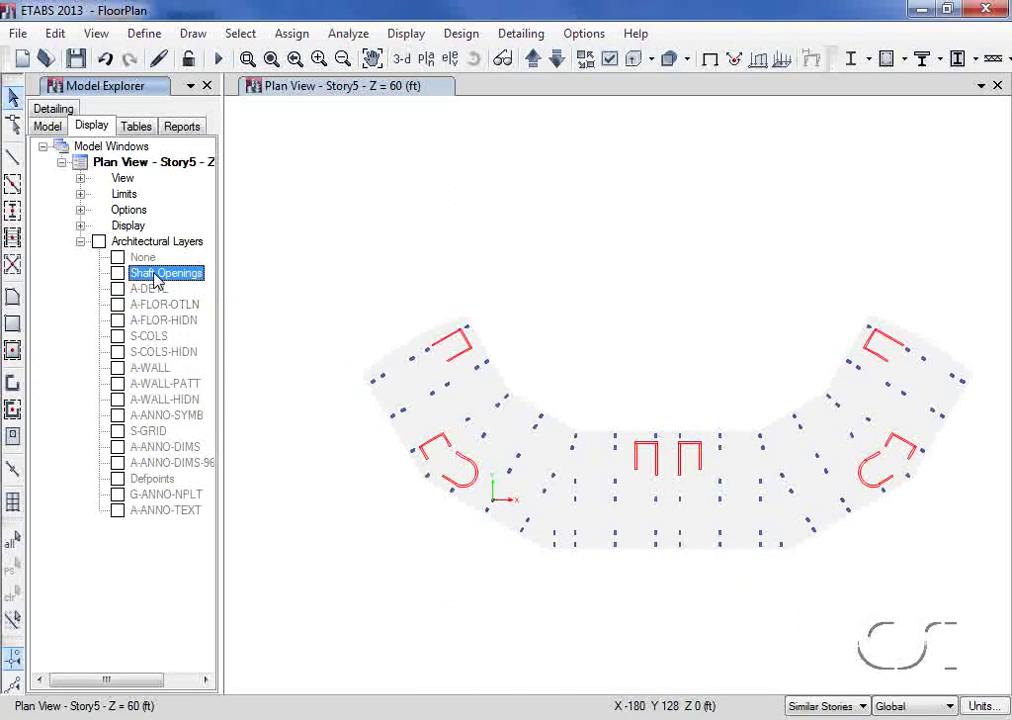
right_click(154, 278)
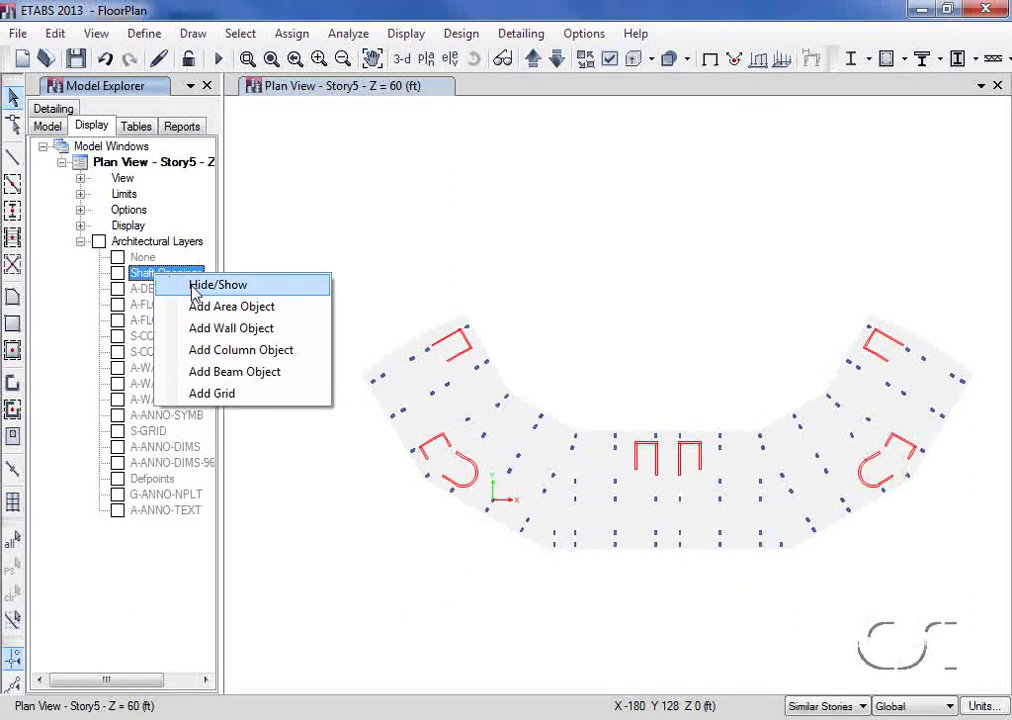
left_click(217, 285)
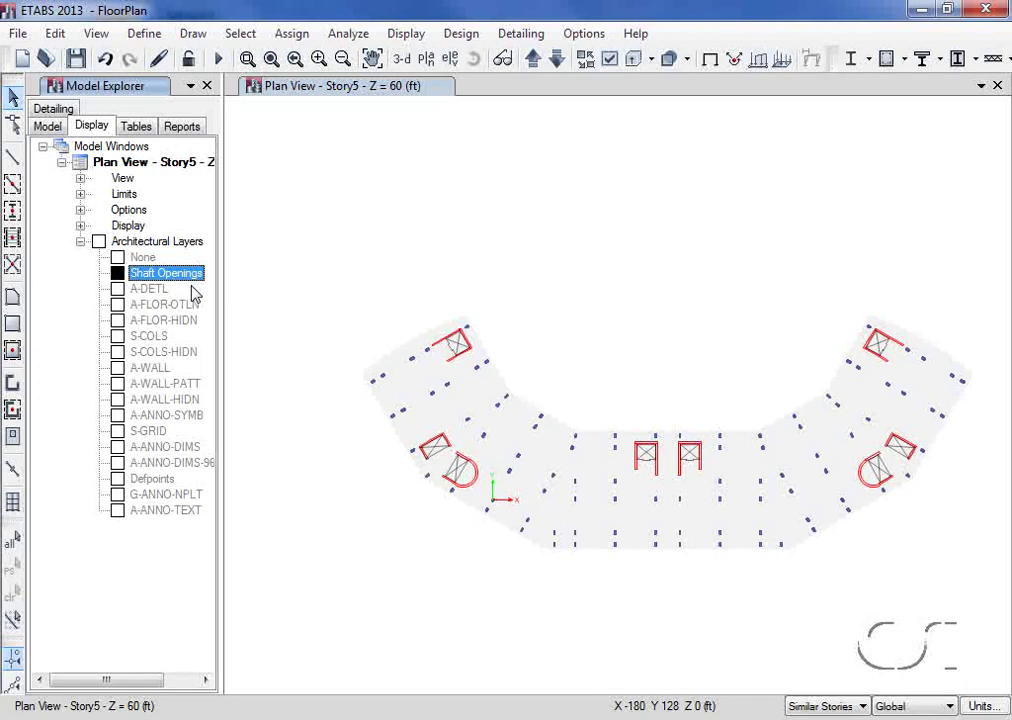
Quick-draw openings with the Opening property from the Shaft Openings architectural layer at all shafts except the upper one in the right wing.
left_click(13, 352)
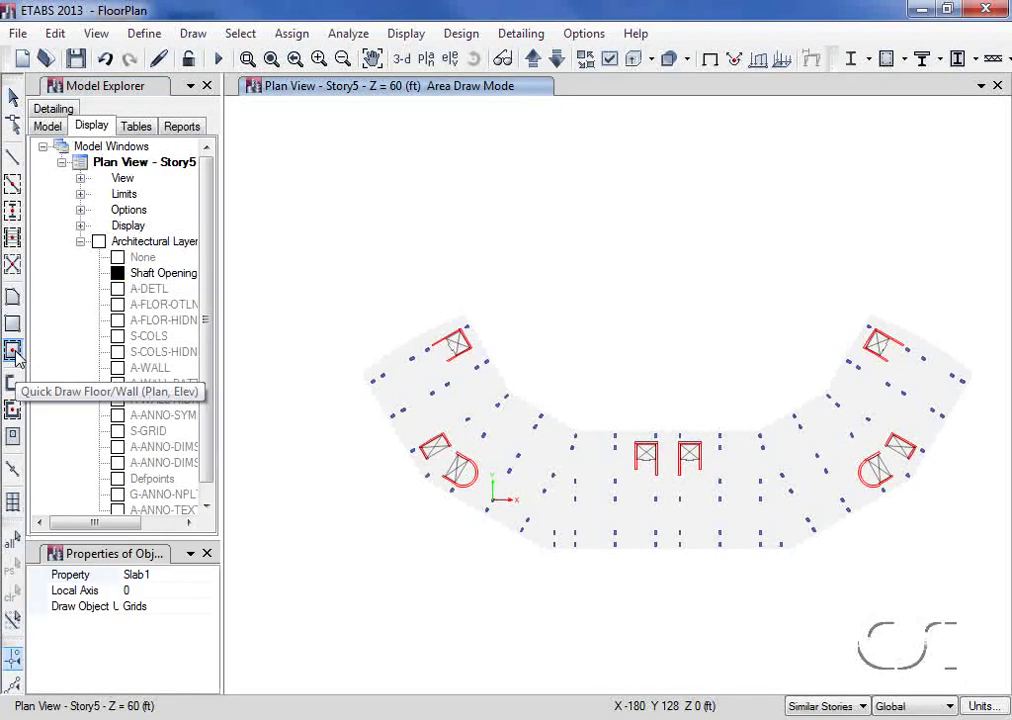
left_click(138, 575)
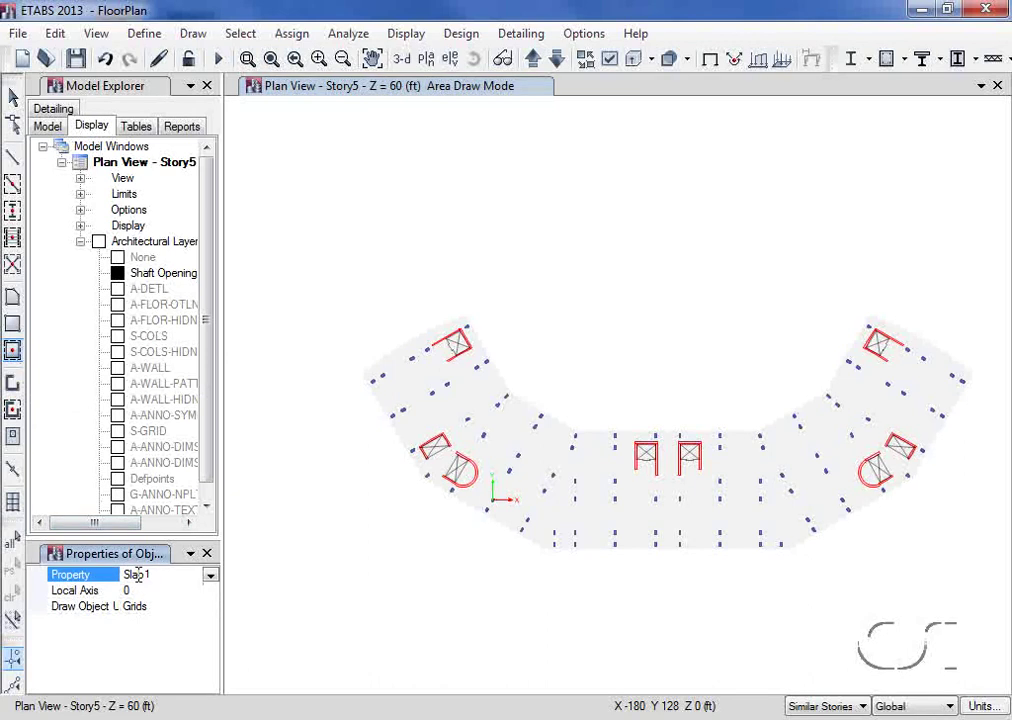
left_click(210, 577)
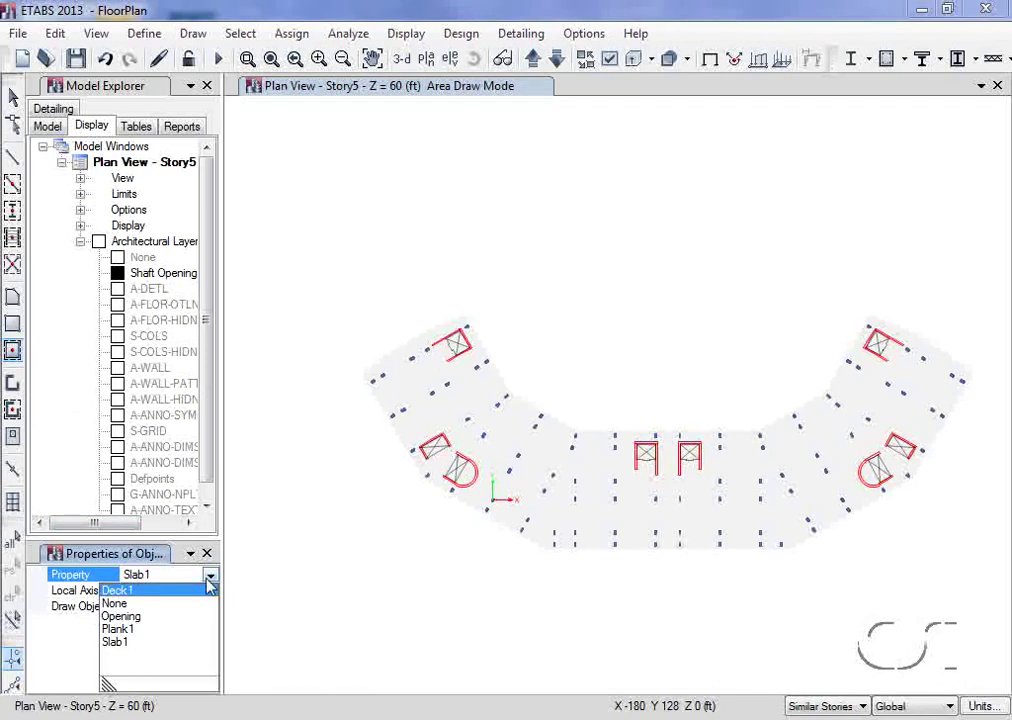
left_click(141, 617)
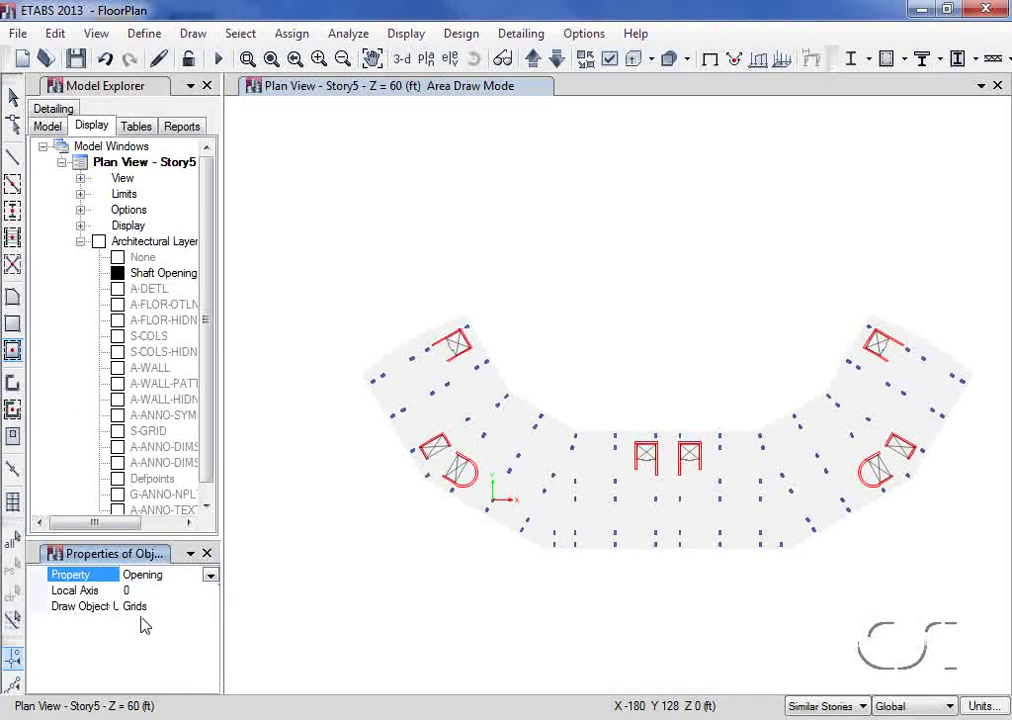
left_click(142, 608)
left_click(210, 607)
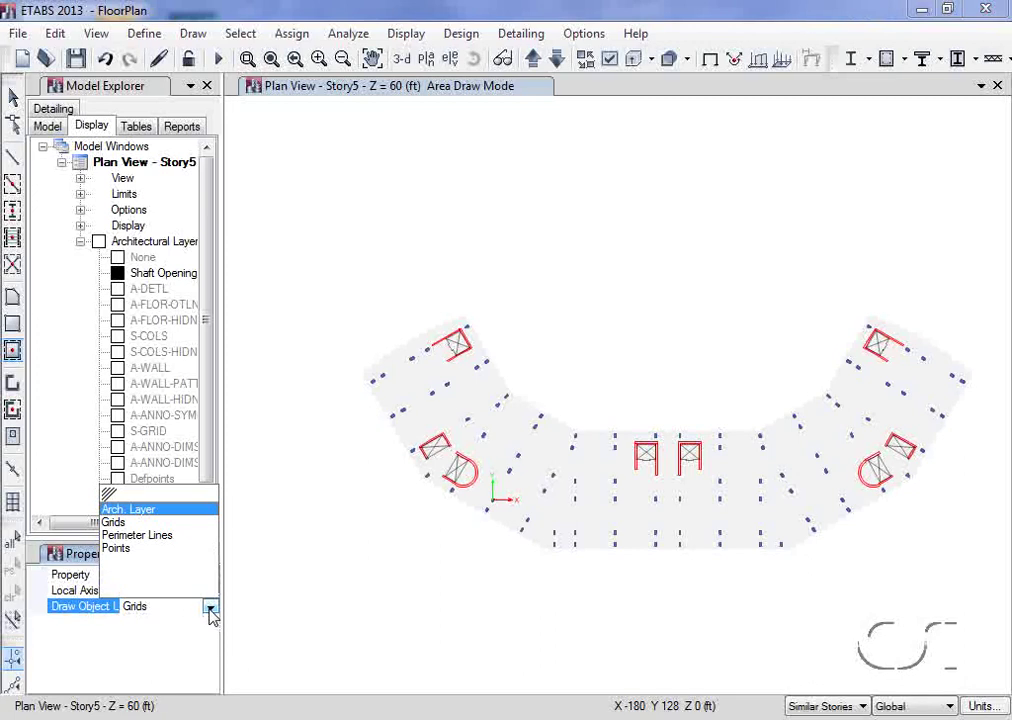
left_click(166, 514)
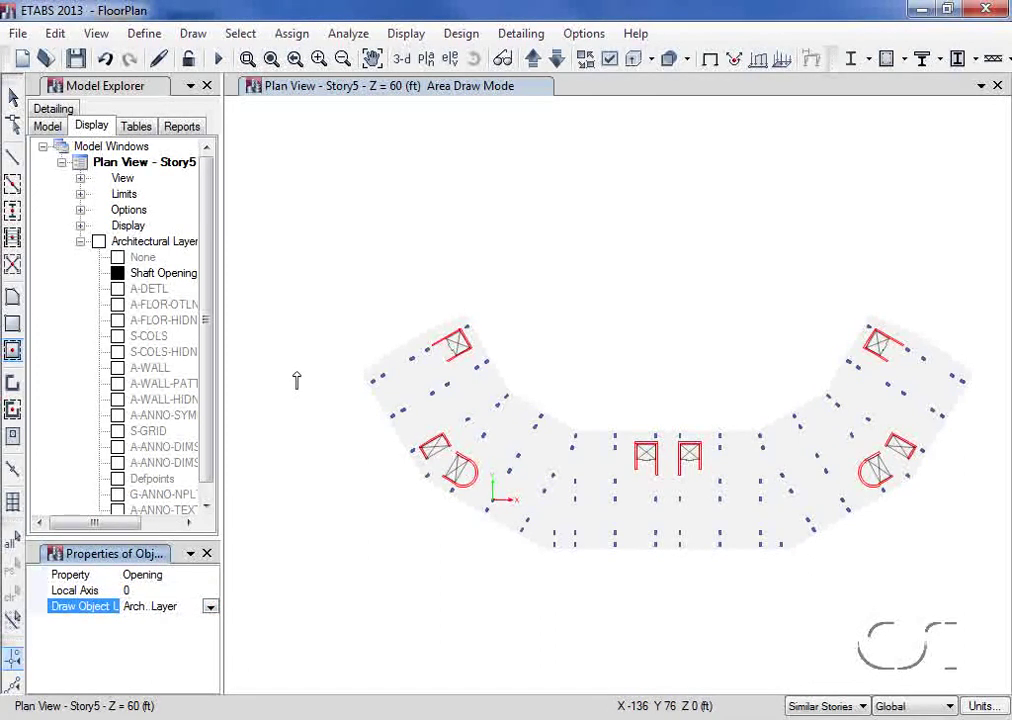
left_click_drag(408, 300, 470, 361)
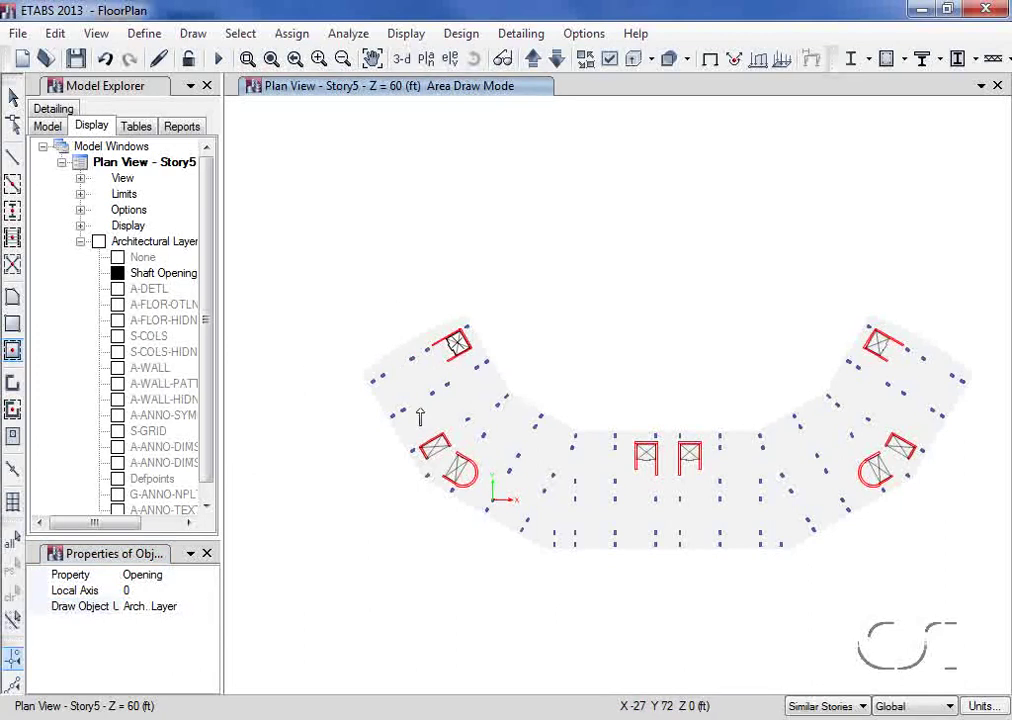
mouse_move(390, 424)
left_mouse_down()
mouse_move(441, 493)
mouse_move(489, 509)
left_mouse_up()
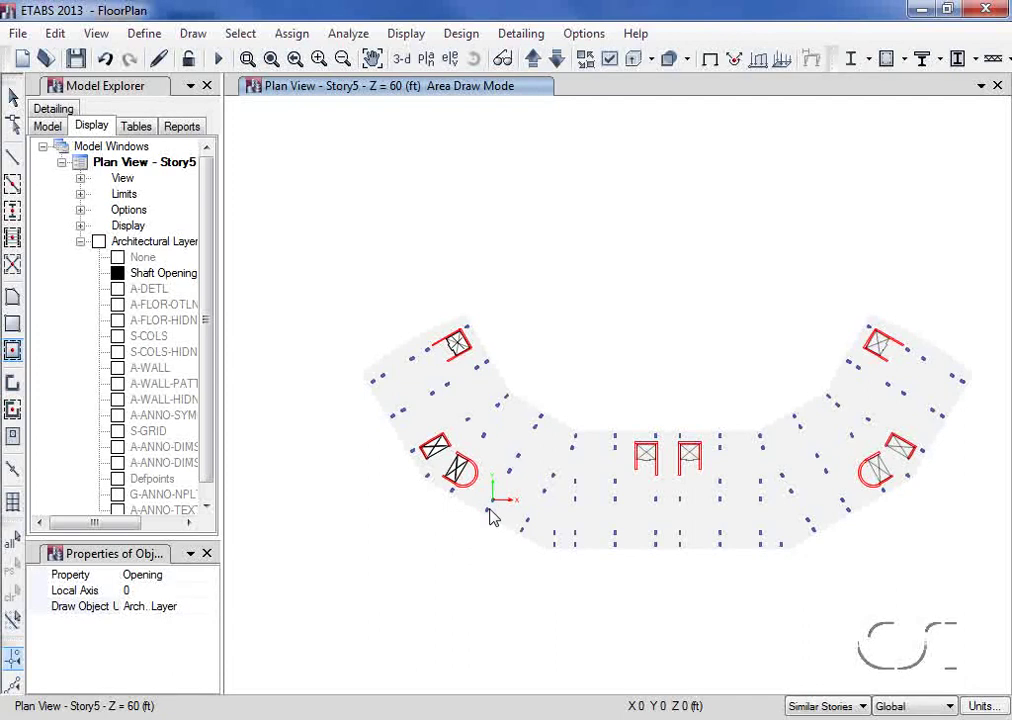
left_click_drag(608, 410, 721, 521)
left_click_drag(839, 391, 936, 524)
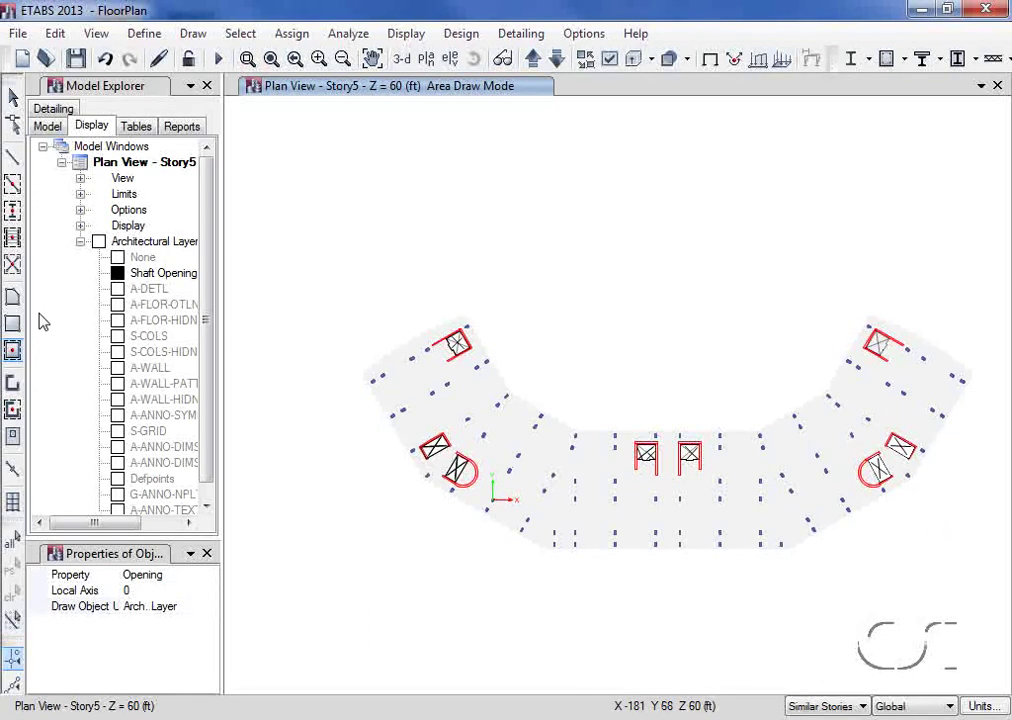
Convert the upper right-wing shaft outline into an ETABS area with the Opening property.
left_click(13, 299)
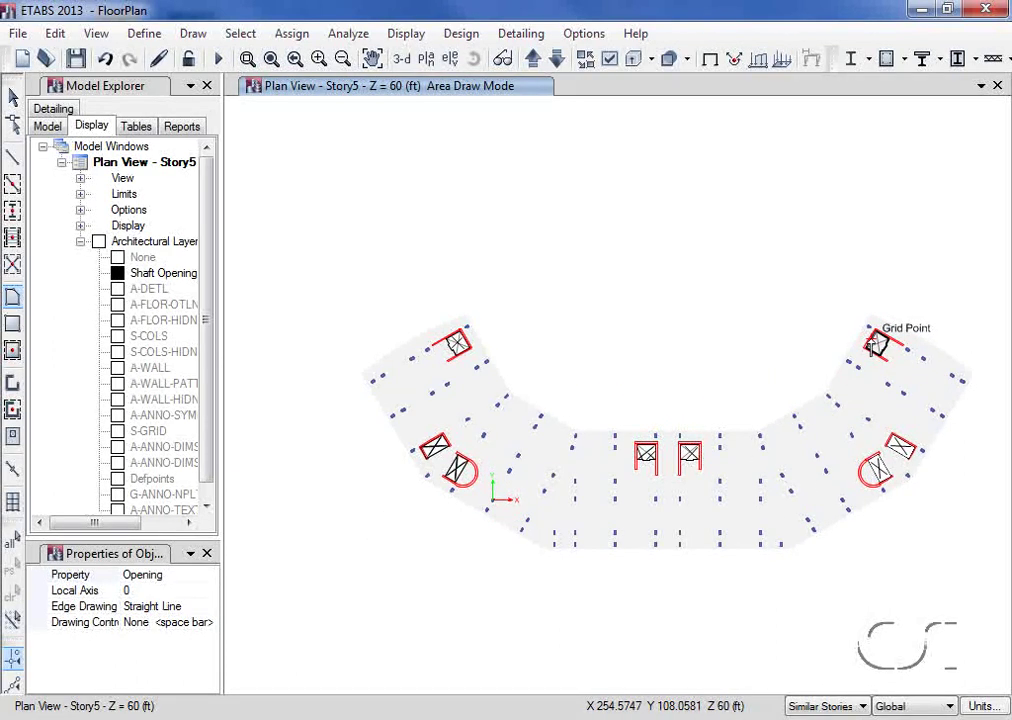
right_click(873, 343)
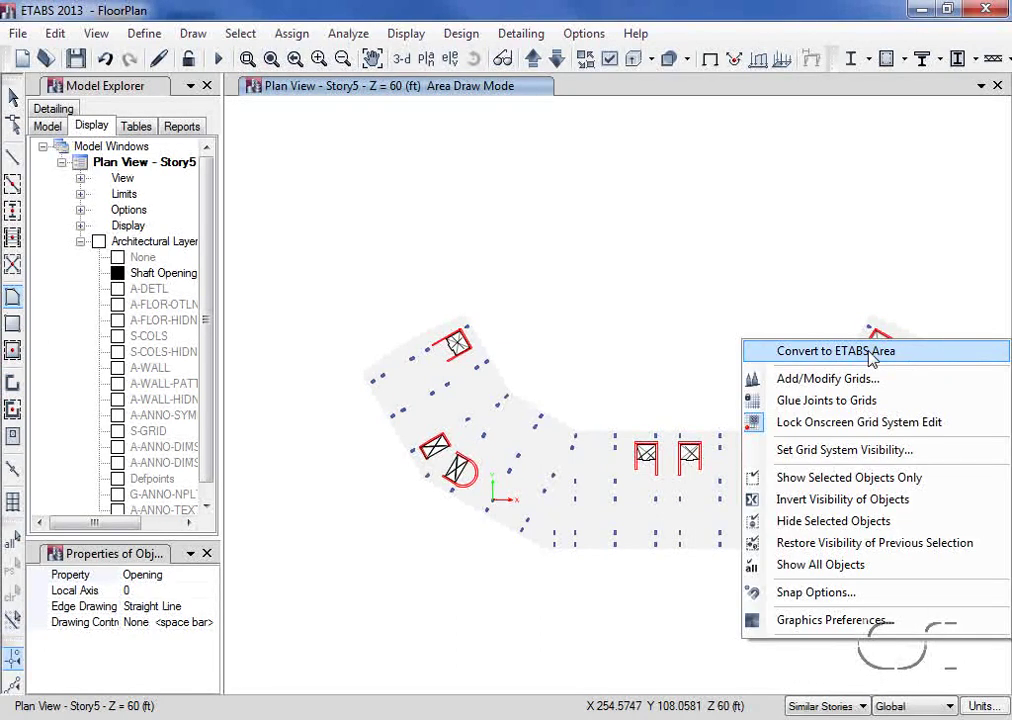
left_click(872, 352)
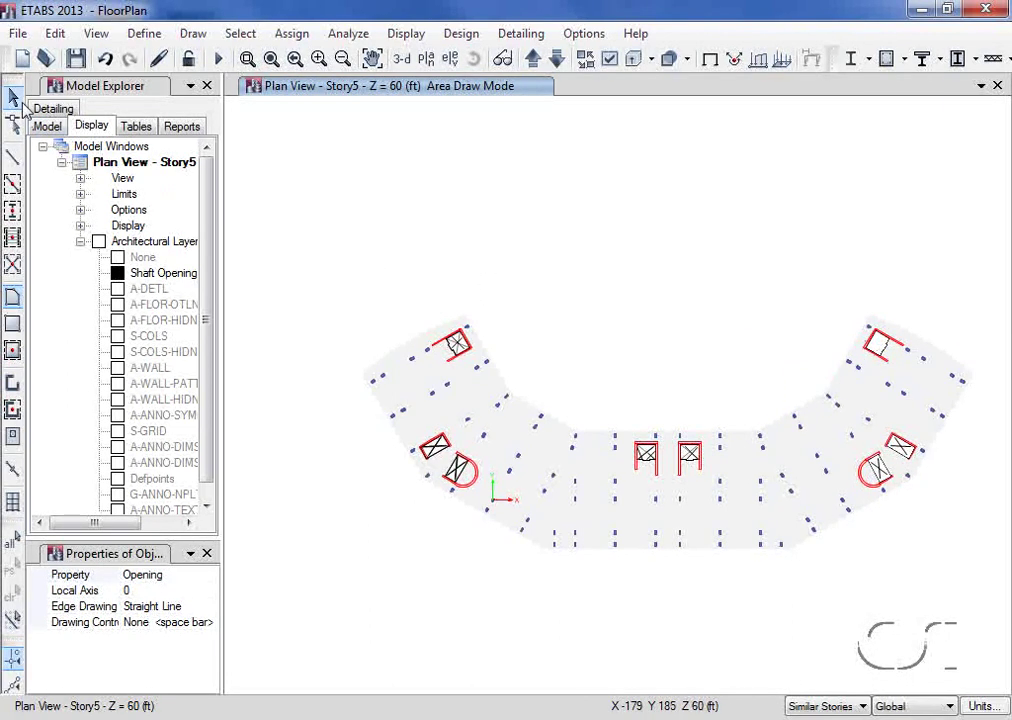
left_click(14, 99)
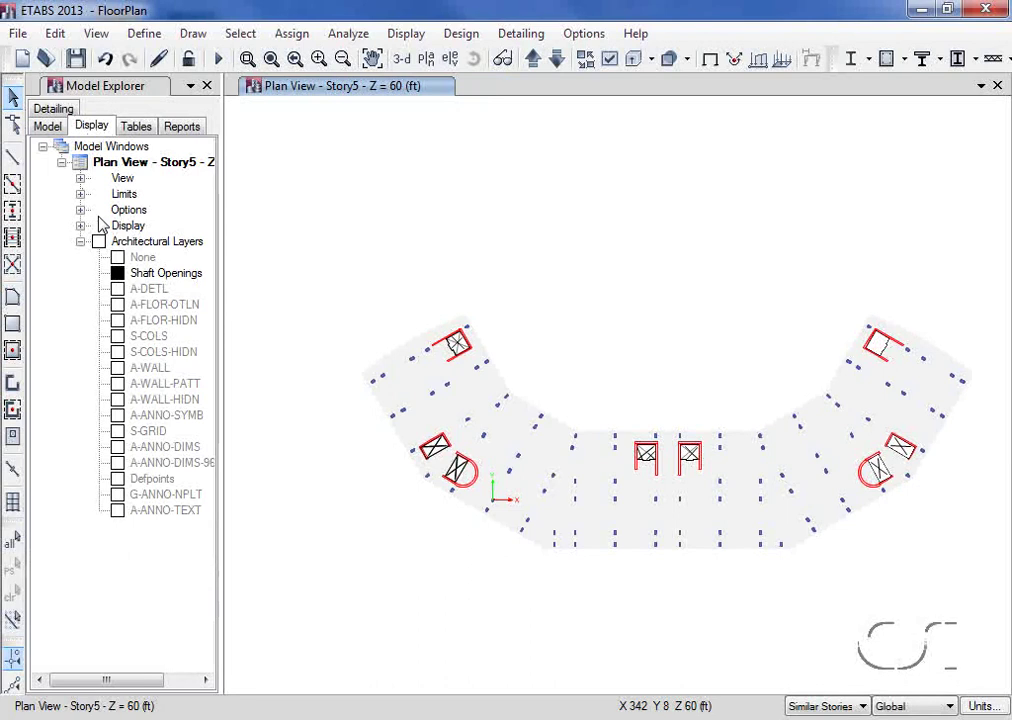
Hide the Shaft Openings architectural layer and show the A-DETL and S-GRID layers instead.
right_click(147, 277)
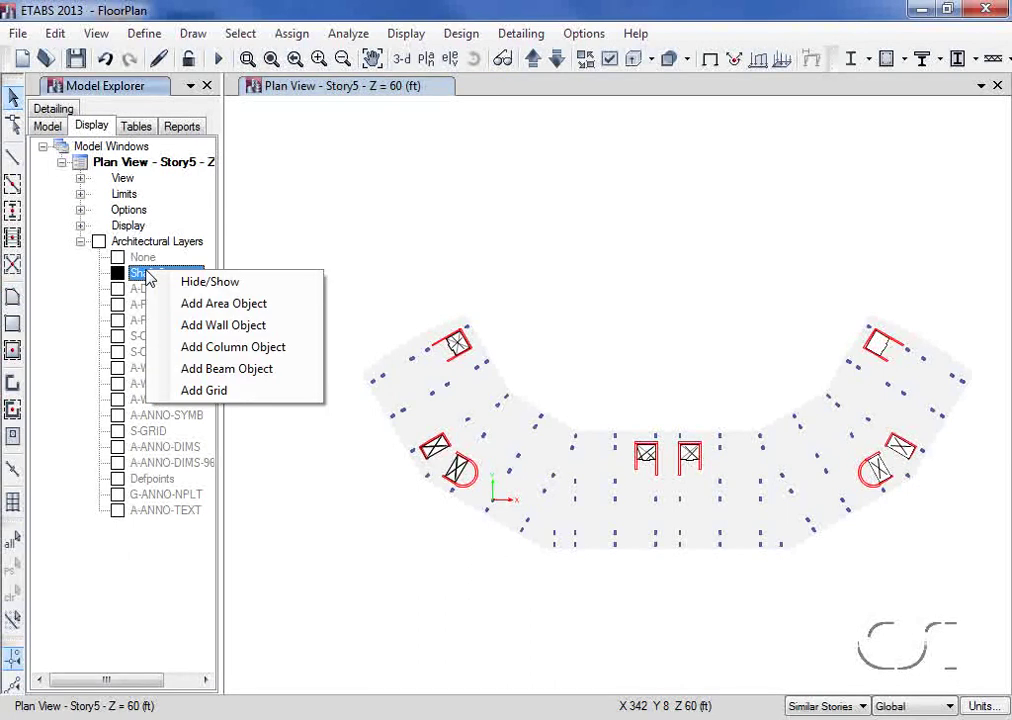
left_click(198, 286)
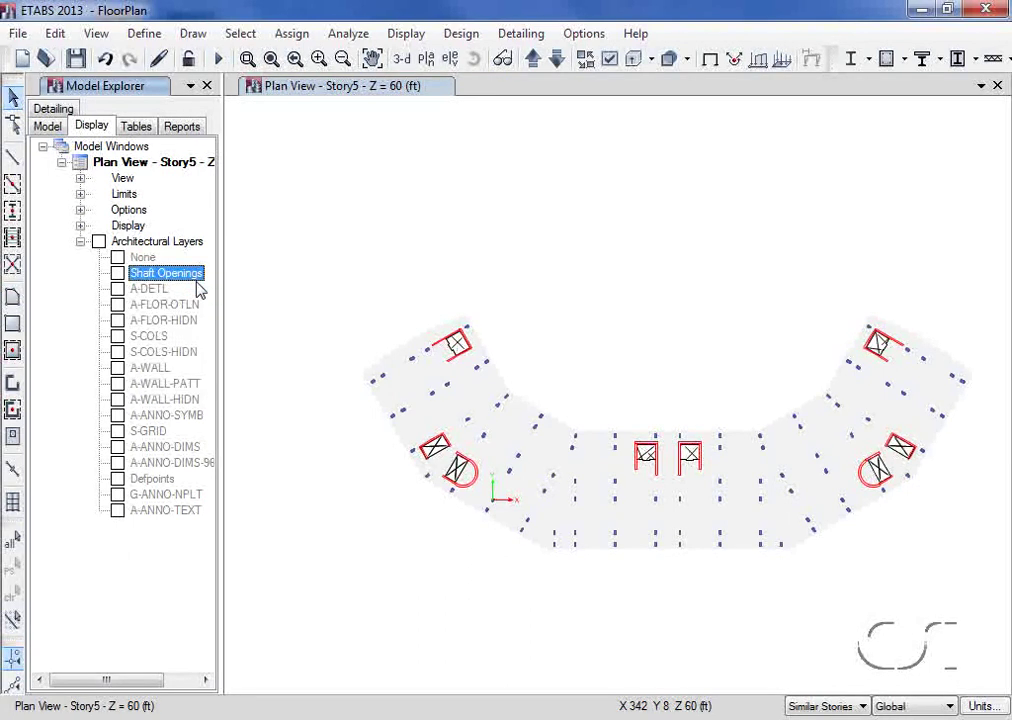
left_click(152, 290)
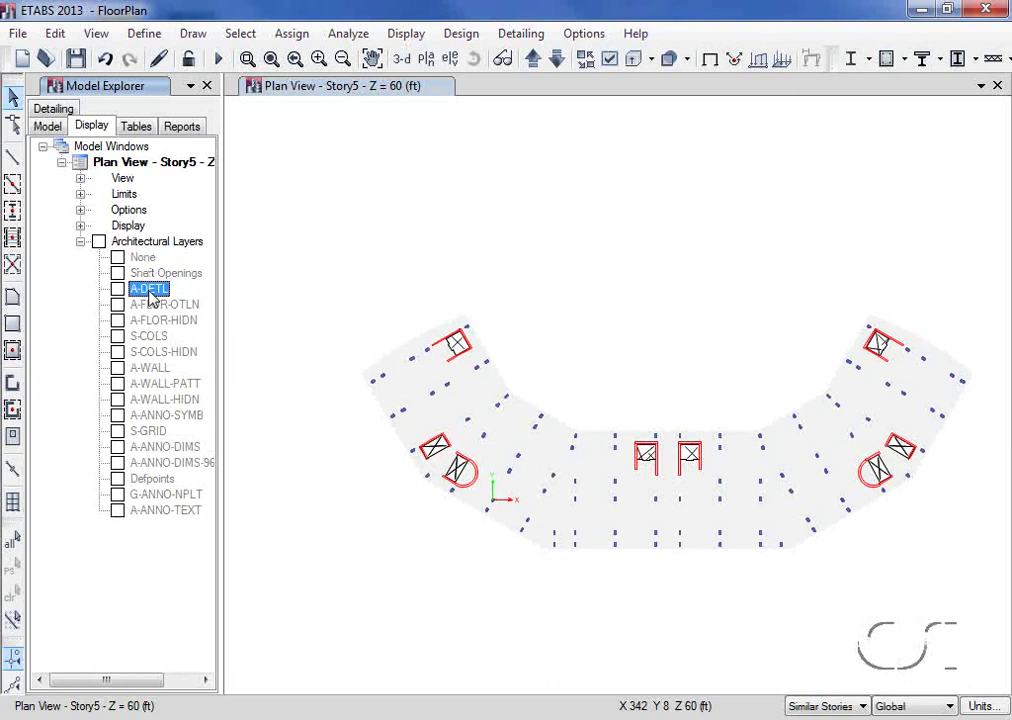
right_click(151, 294)
left_click(195, 302)
left_click(145, 431)
right_click(152, 433)
left_click(172, 443)
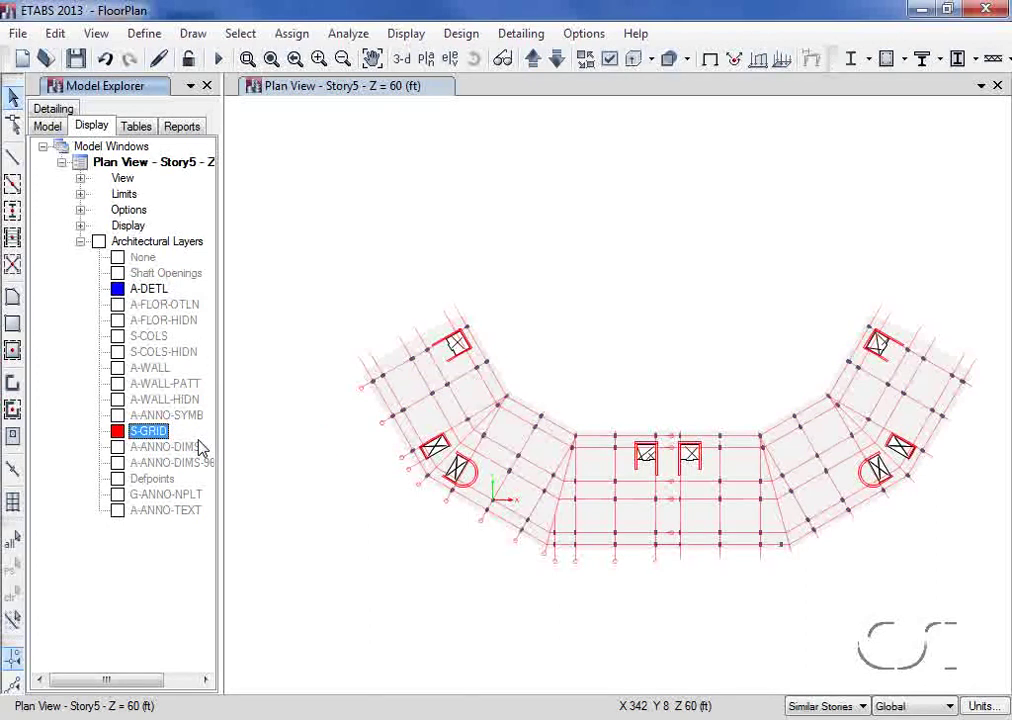
Add grids to the model from the A-DETL and S-GRID architectural layers.
right_click(148, 290)
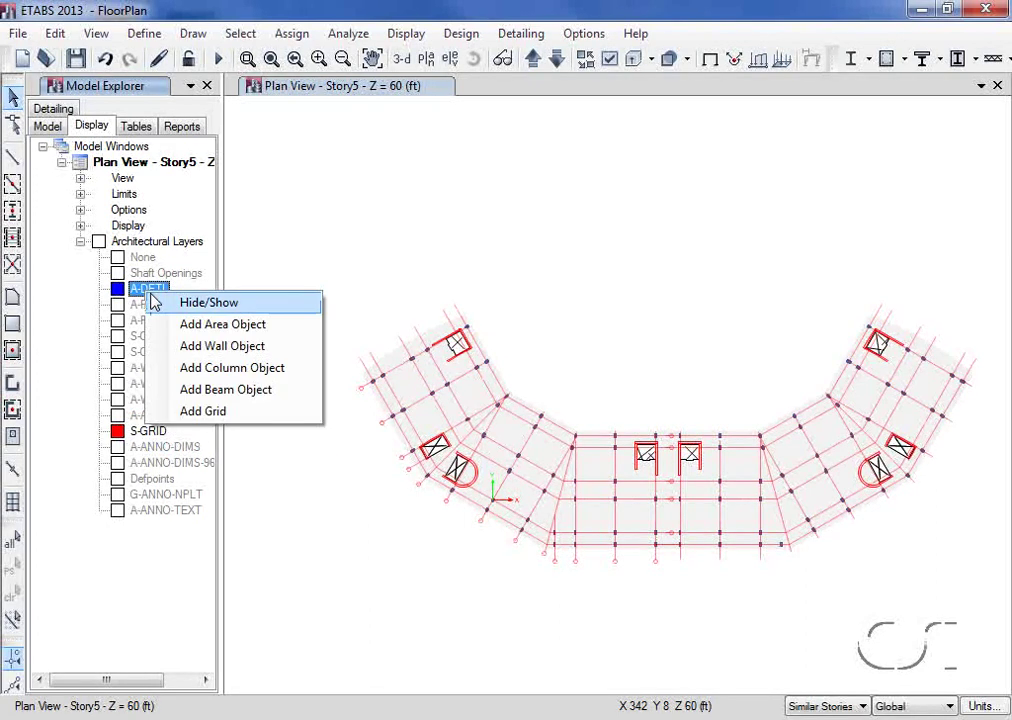
left_click(213, 414)
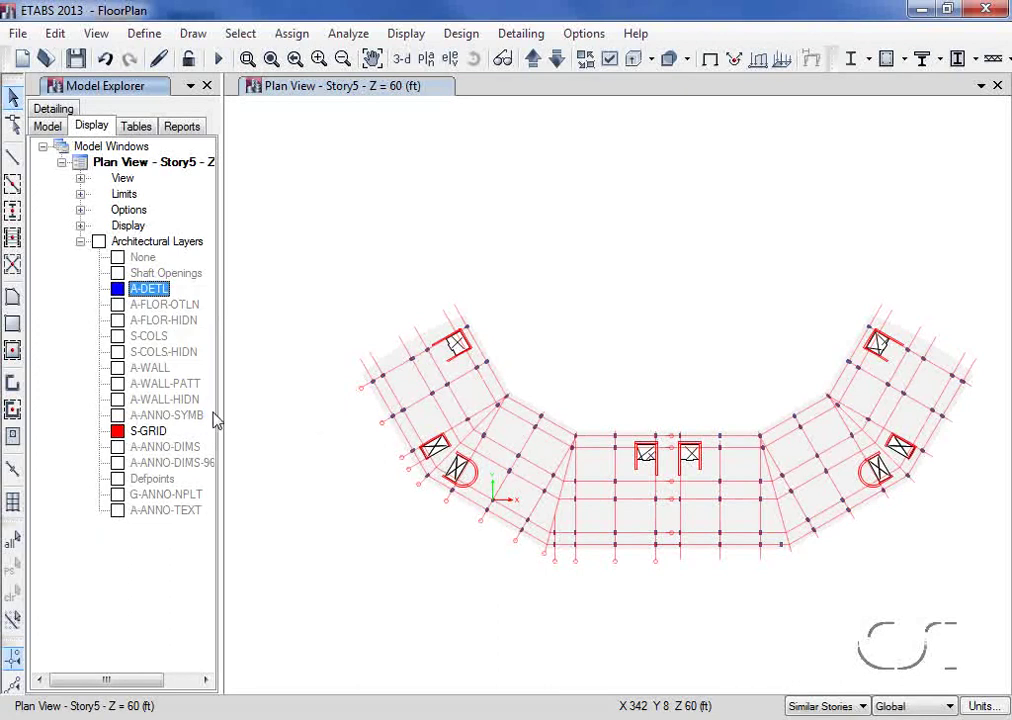
left_click(145, 431)
right_click(154, 432)
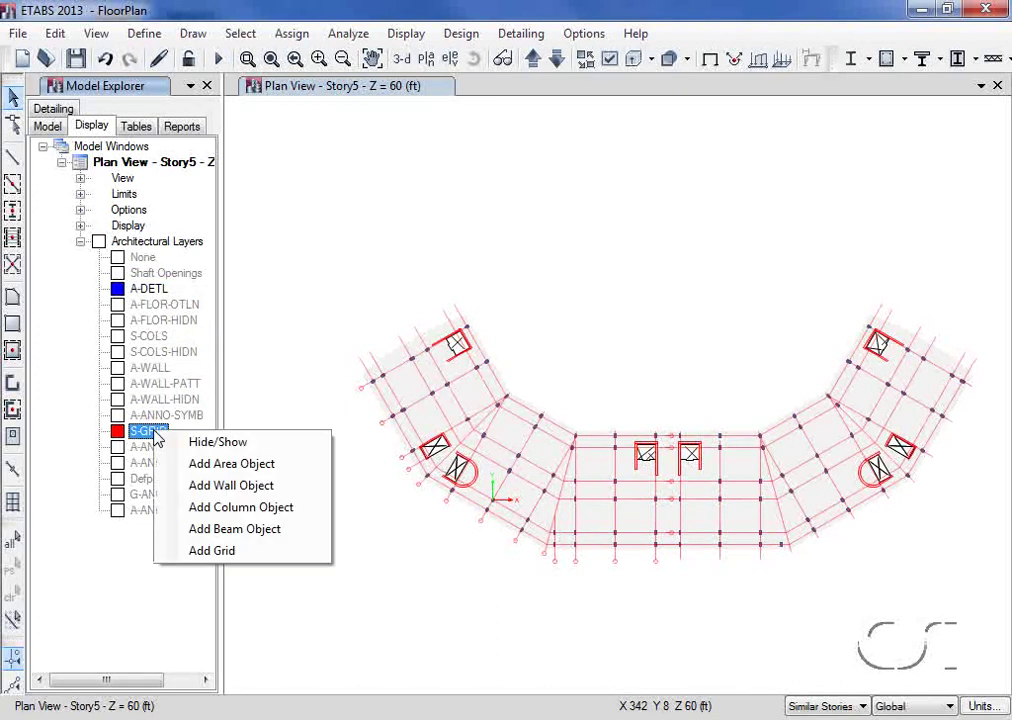
left_click(248, 560)
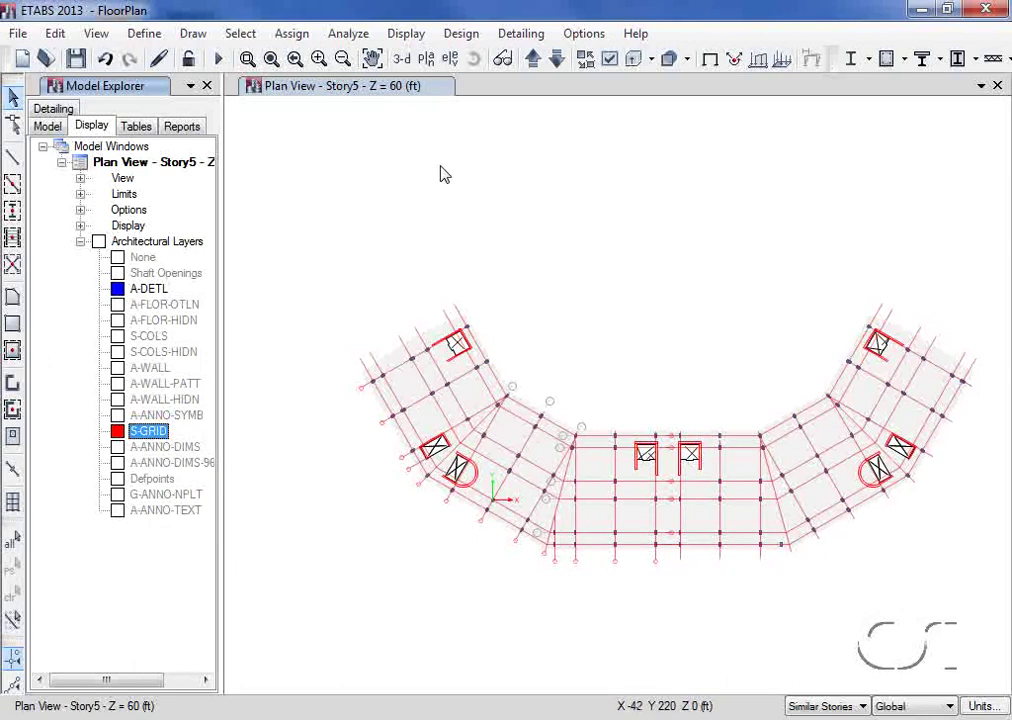
Turn off the display of Architectural Plan Layers in the plan view's options.
left_click(609, 61)
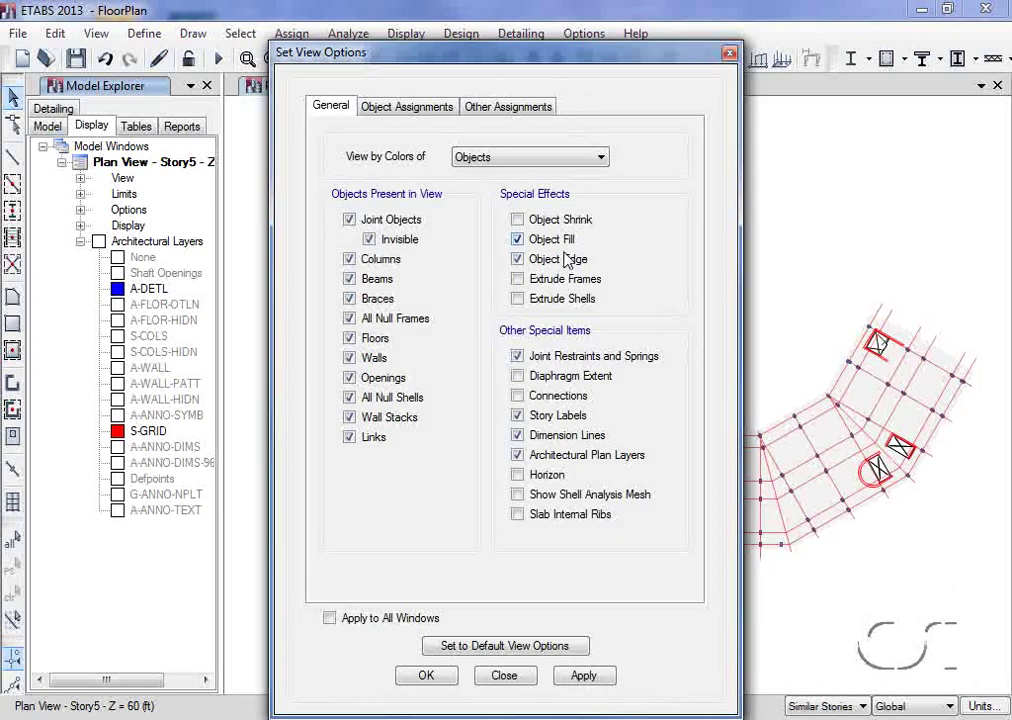
left_click(517, 456)
left_click(425, 677)
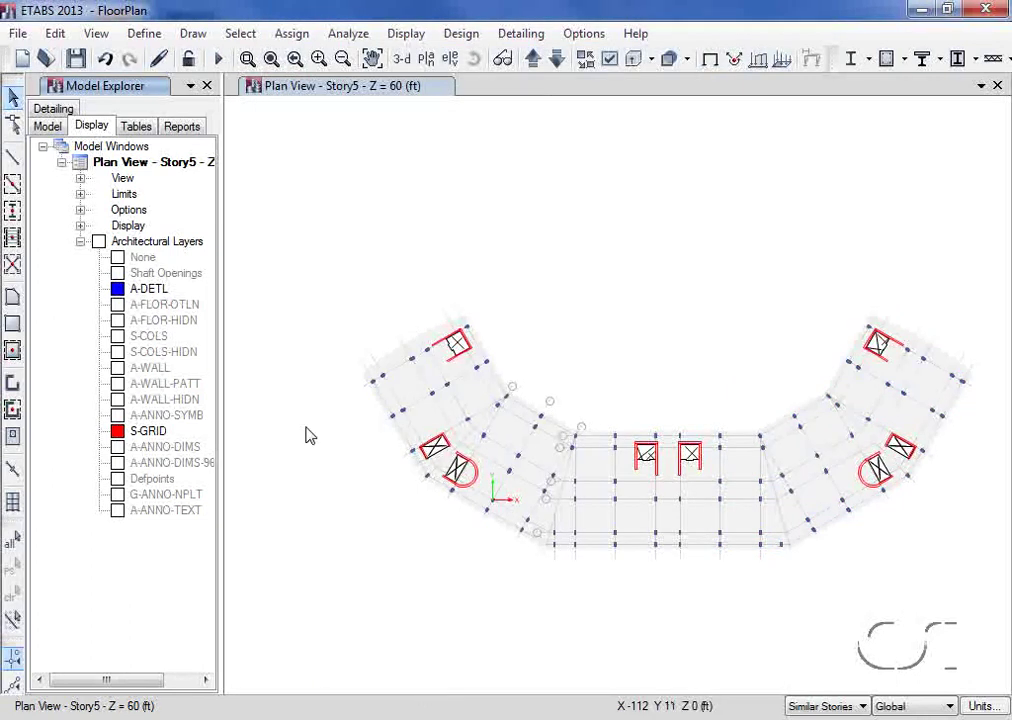
Review the general grid line data of grid system G1.
left_click(55, 34)
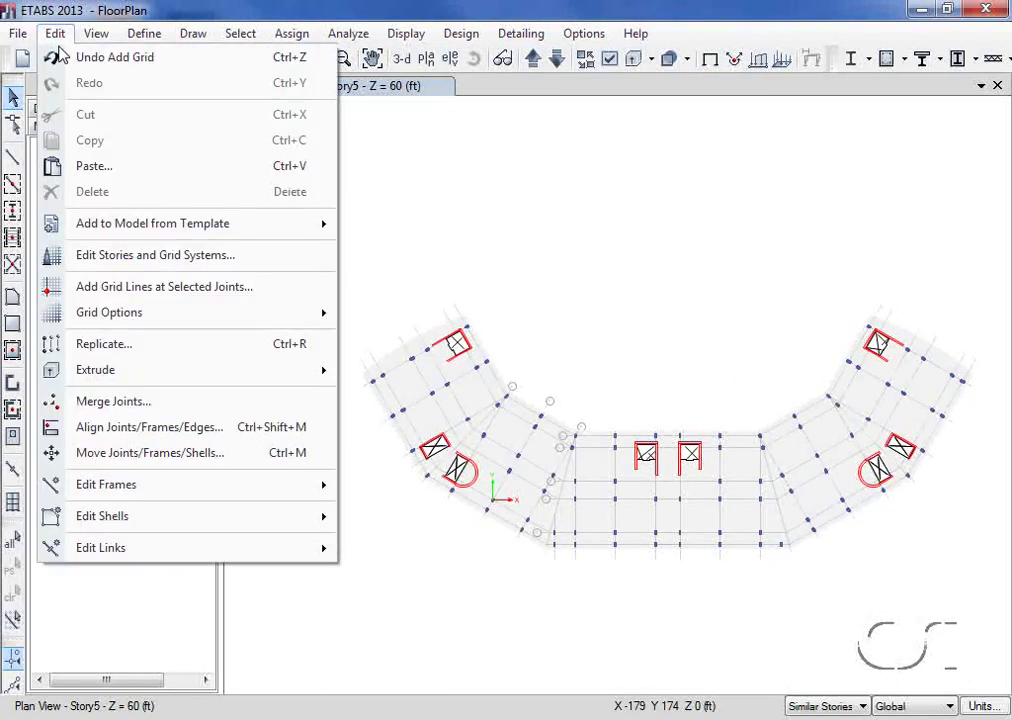
left_click(208, 262)
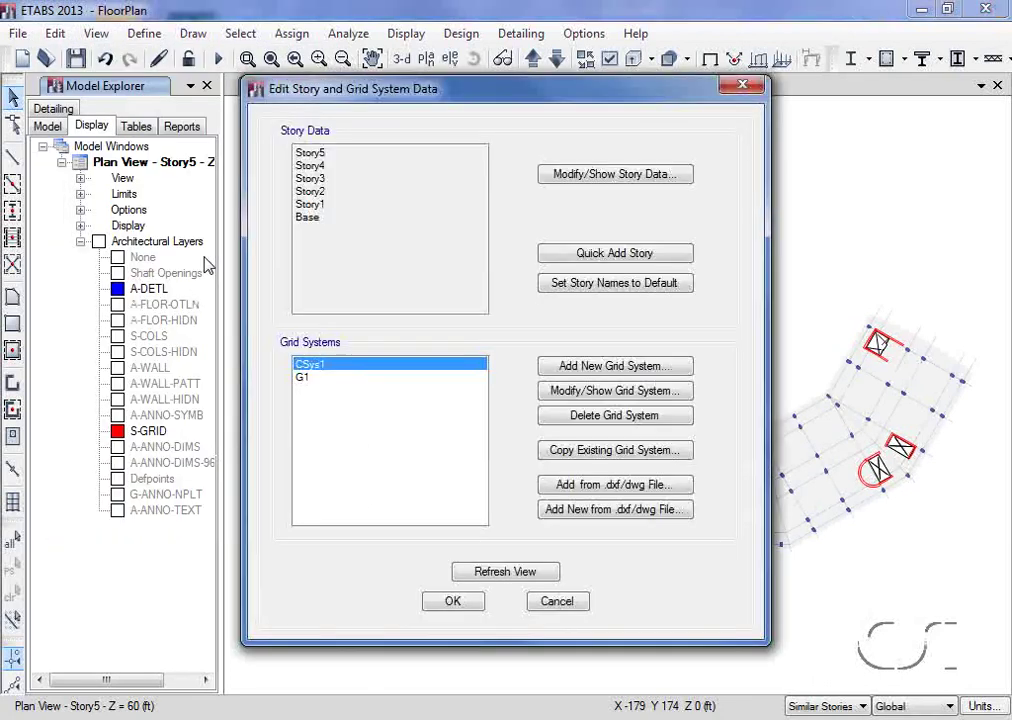
left_click(302, 379)
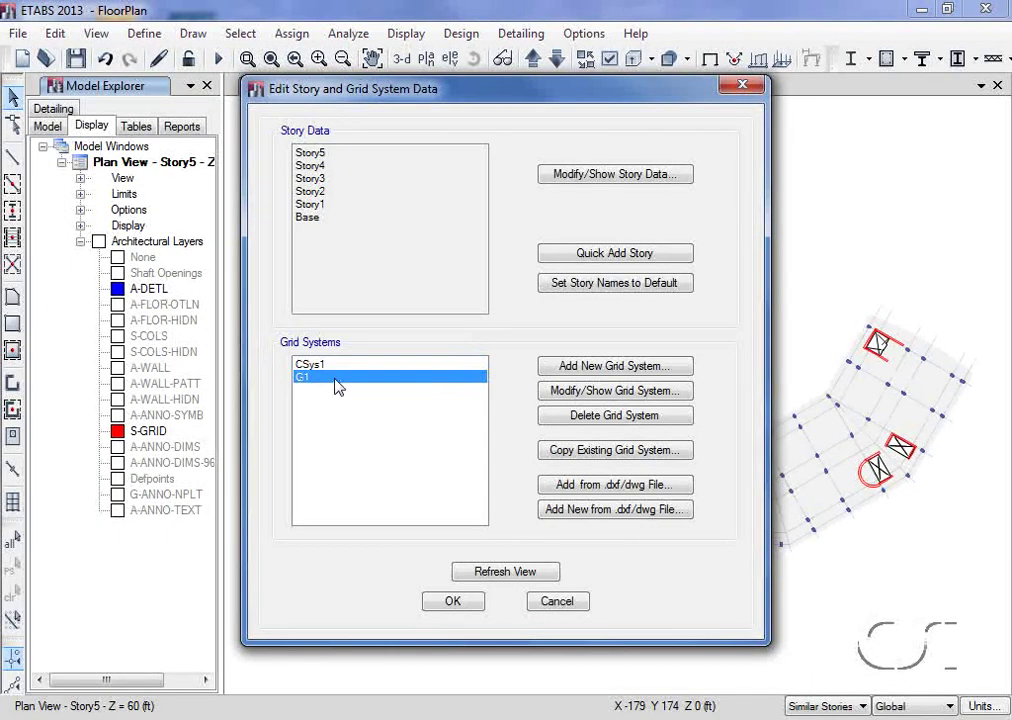
left_click(565, 394)
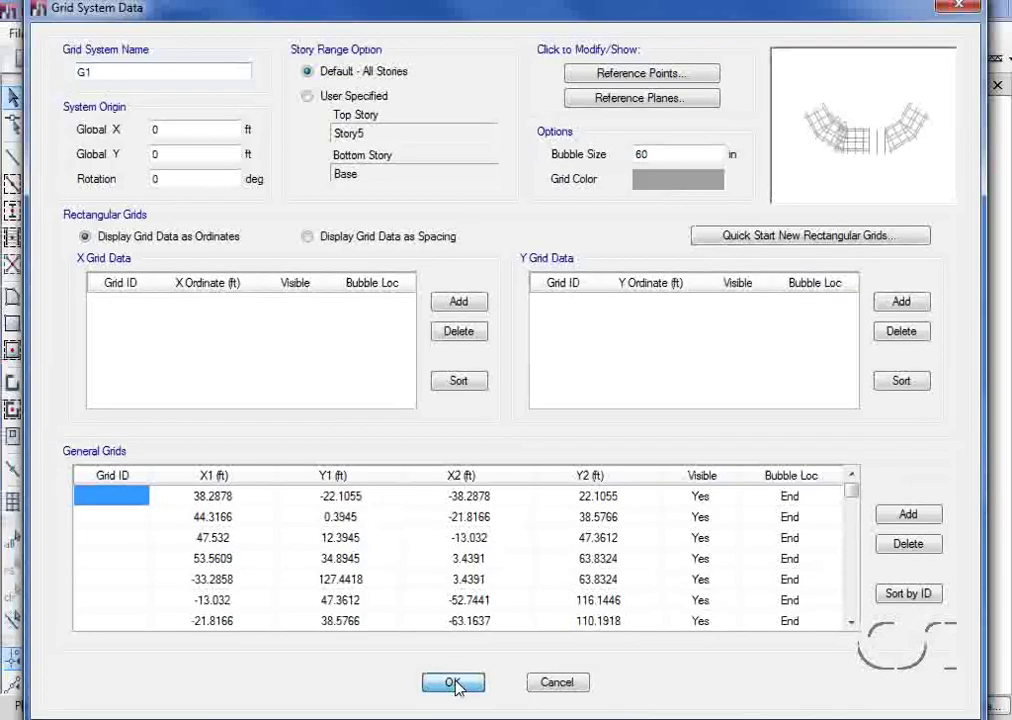
left_click(453, 683)
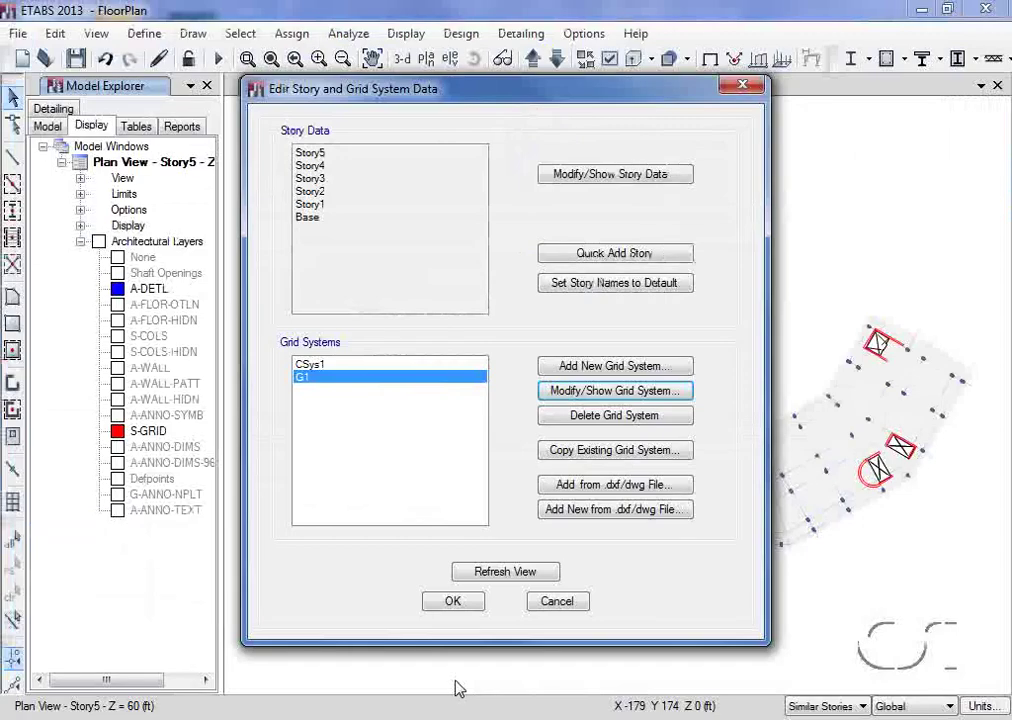
left_click(454, 603)
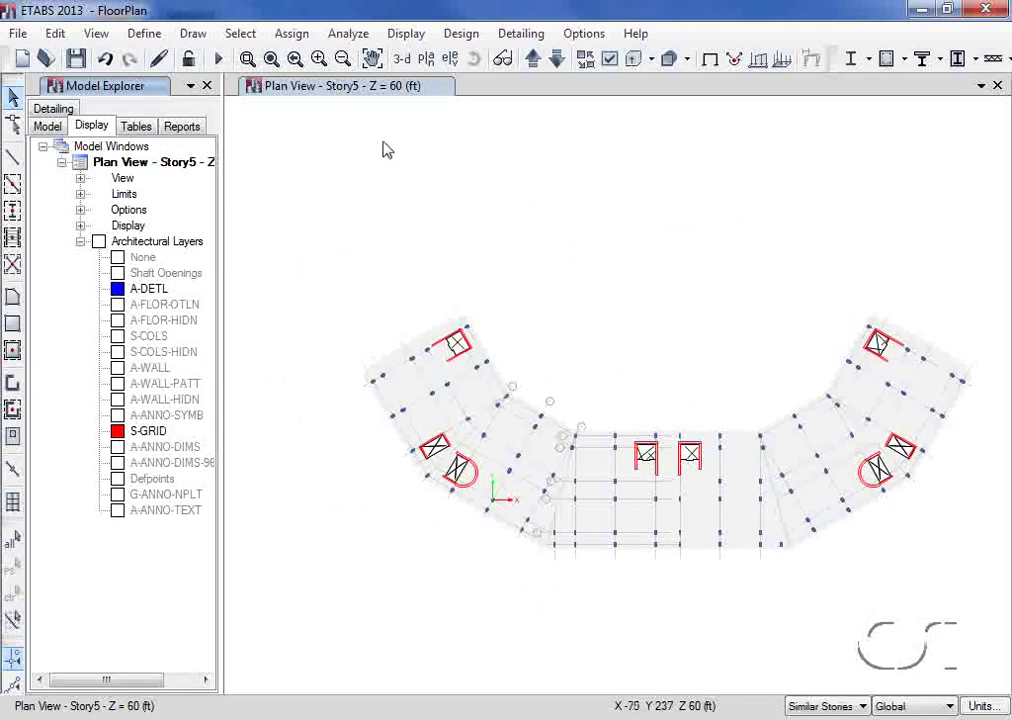
Switch the Story5 plan window to the default 3D view.
left_click(400, 59)
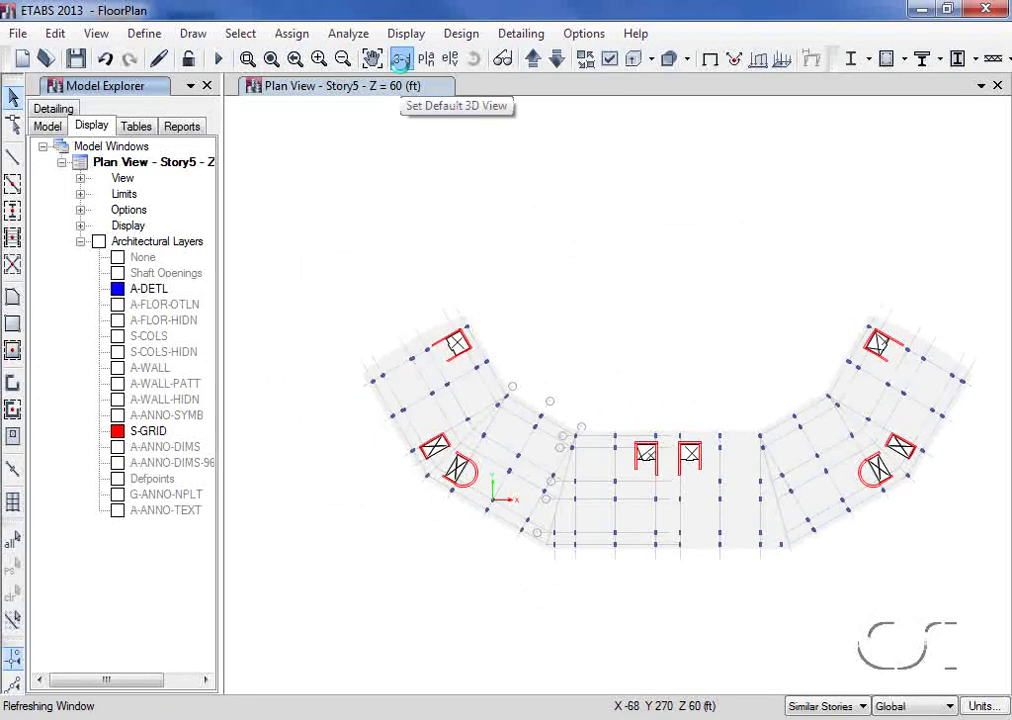